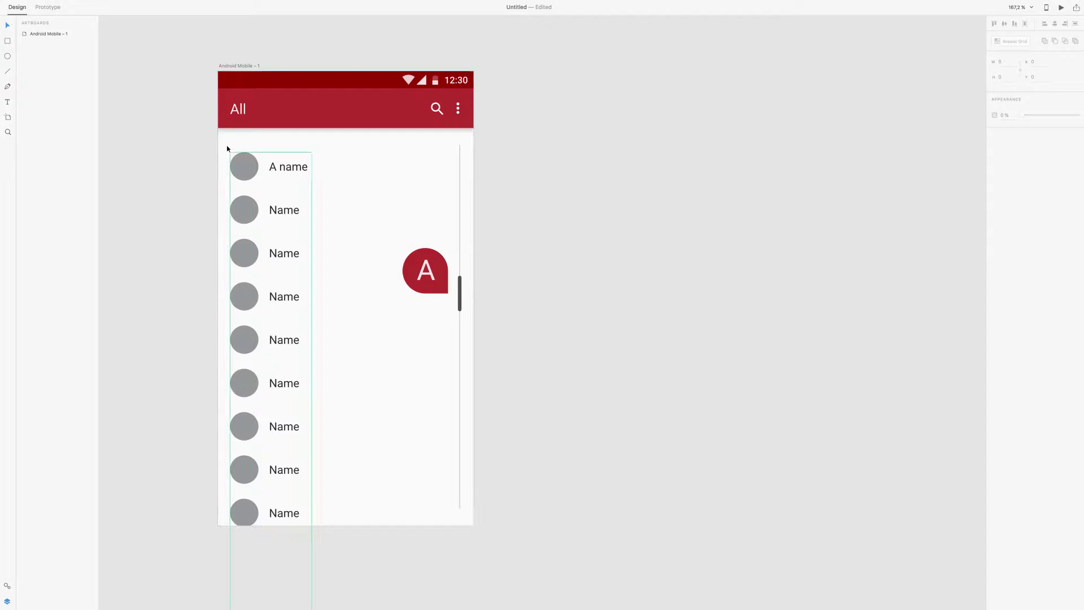
Step: Add an Android Mobile preset artboard beside the contact list and return to Select
left_click(7, 118)
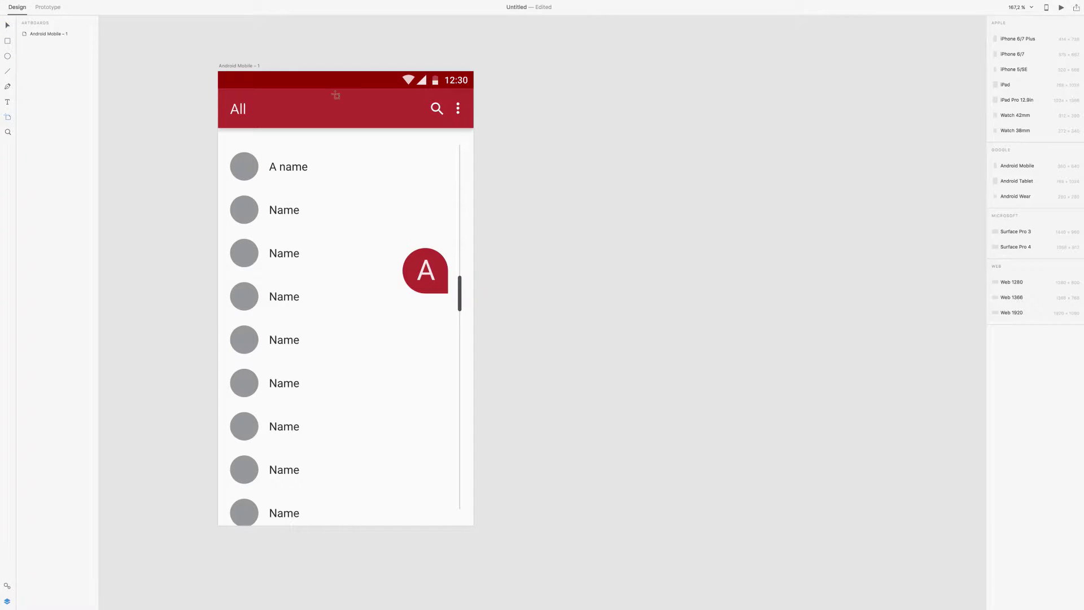
left_click(1026, 165)
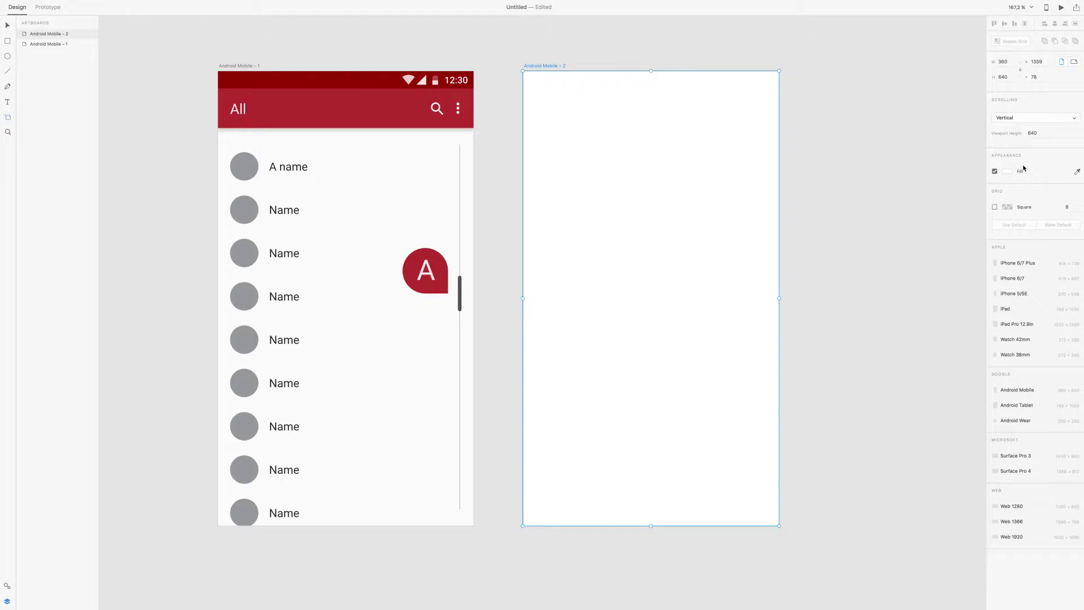
scroll(226, 119, "left", 1)
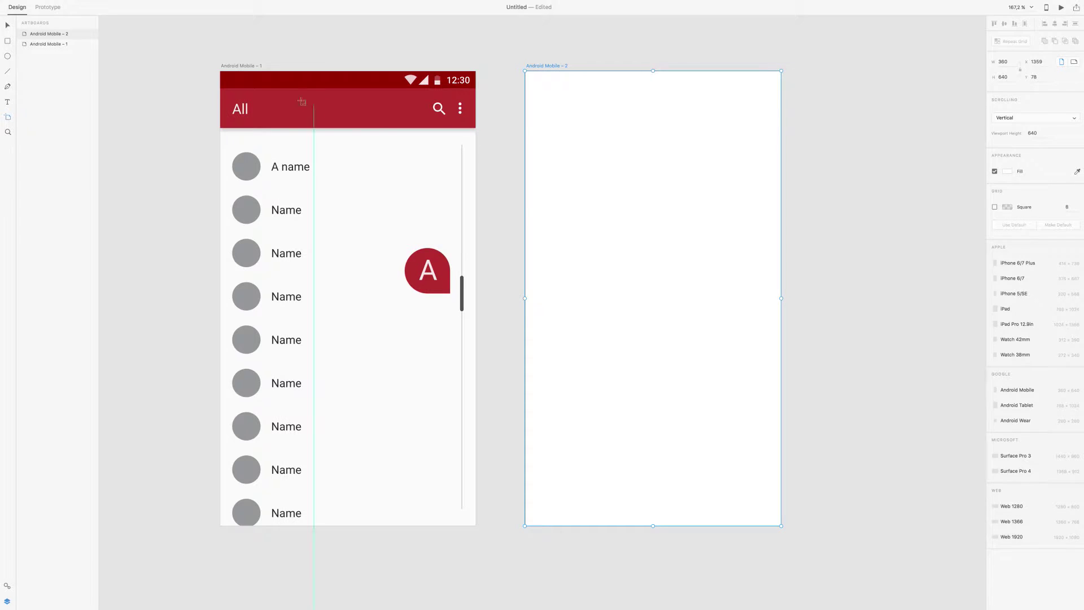
left_click(7, 25)
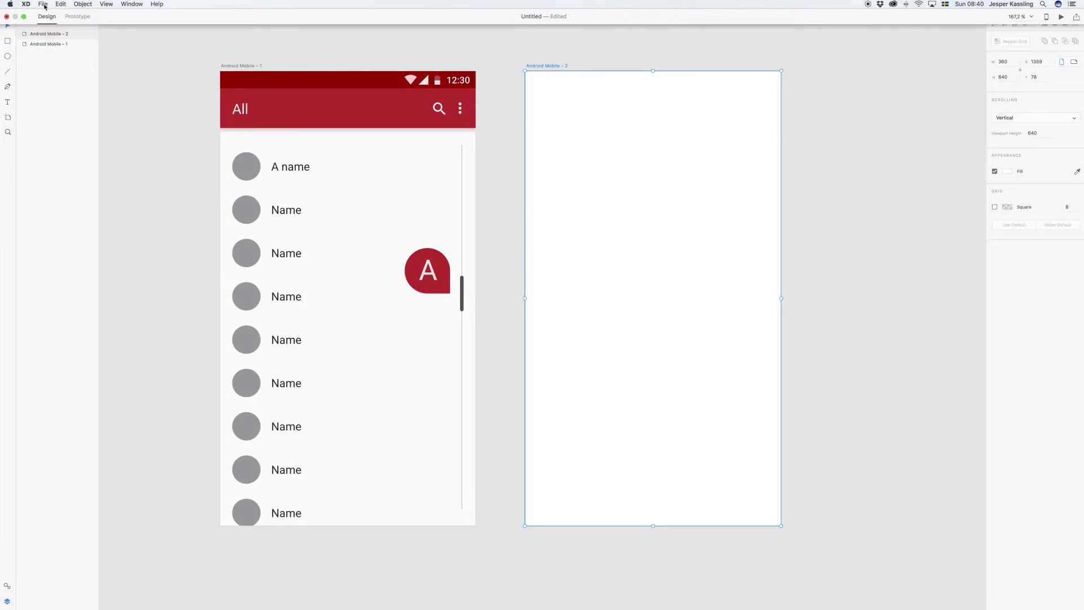
Step: Open the Google Material UI kit from the File menu
left_click(43, 5)
mouse_move(92, 41)
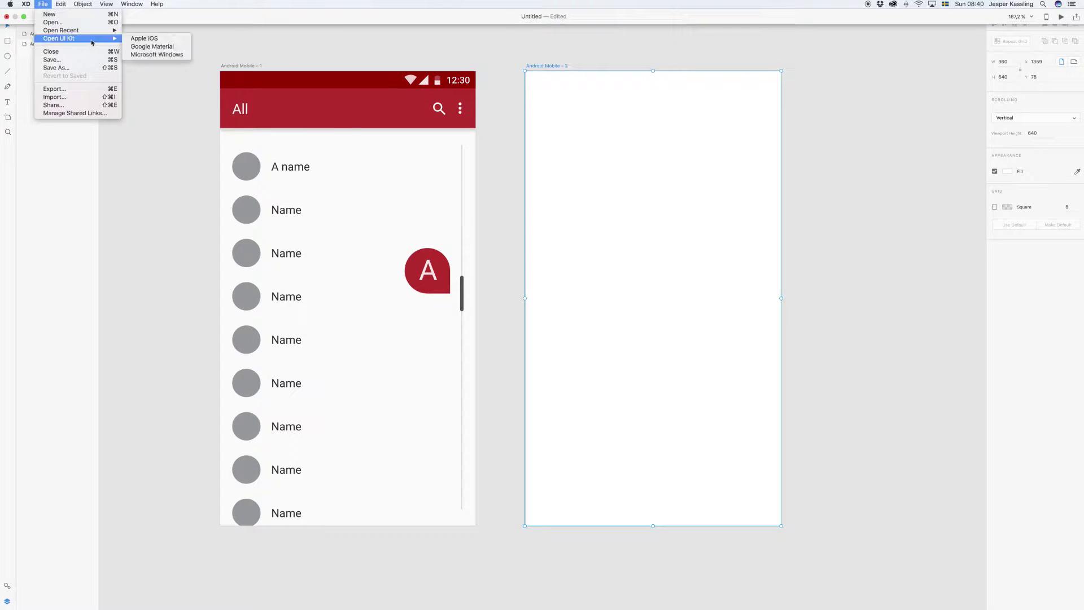
left_click(151, 48)
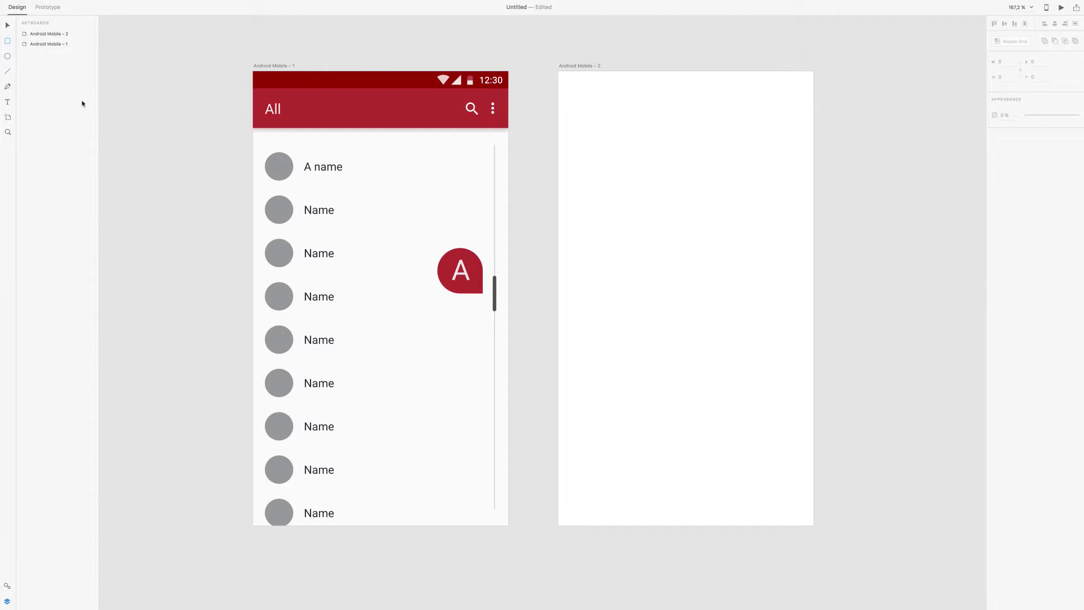
Step: Draw a full-width rectangle across the new artboard's top, 24 px tall
left_click(7, 41)
mouse_move(558, 72)
left_mouse_down()
mouse_move(649, 93)
mouse_move(815, 87)
left_mouse_up()
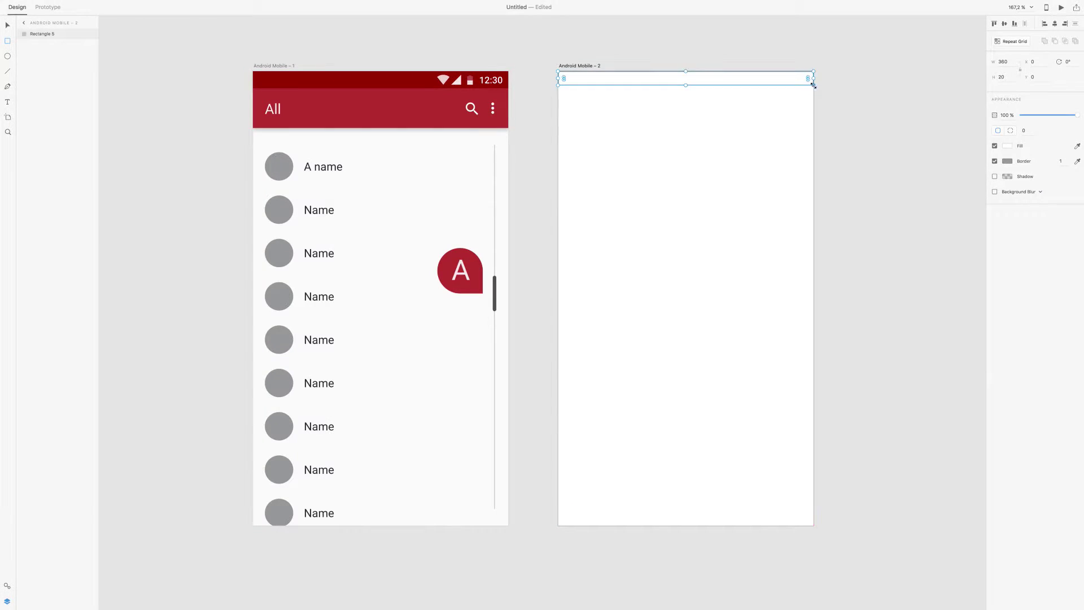
left_click(1002, 77)
type("24")
key("Return")
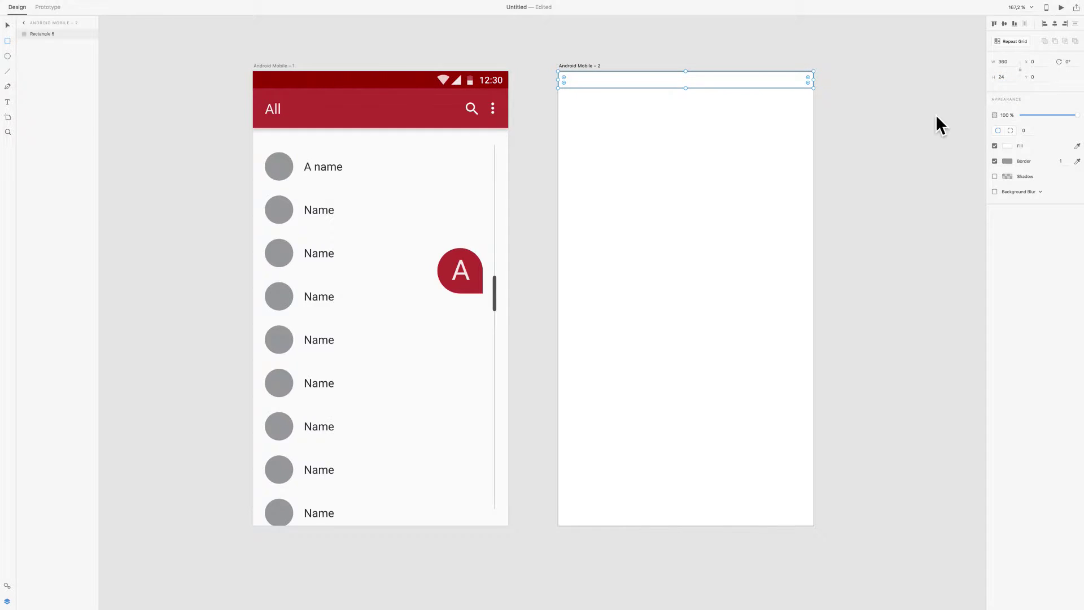
Step: Remove the bar's border, fill it dark red, and duplicate it
left_click(995, 161)
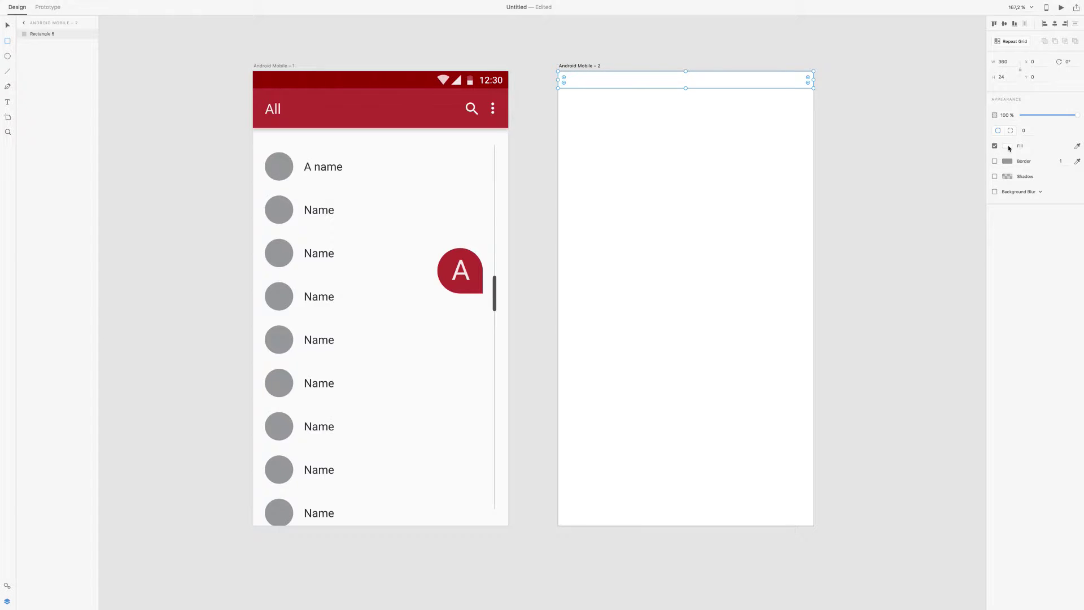
left_click(1007, 146)
left_click(971, 122)
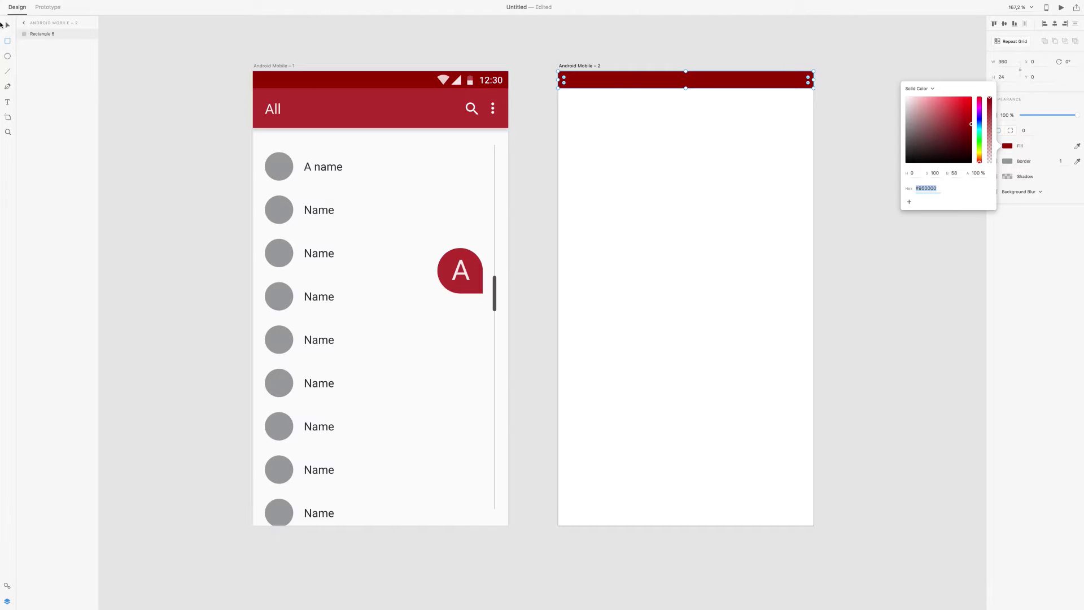
left_click(7, 24)
key("super+d")
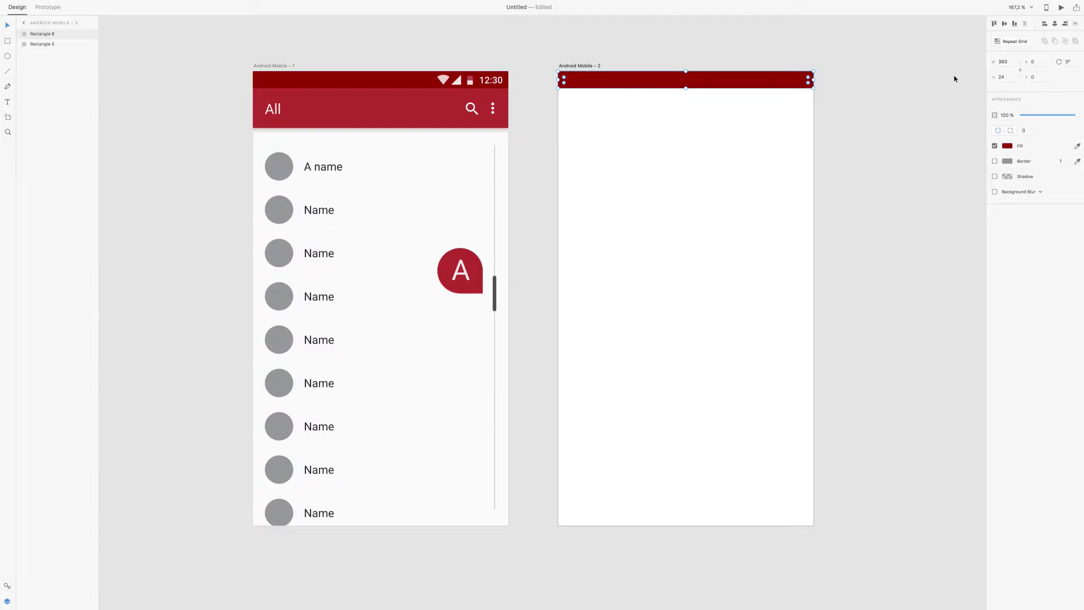
Step: Make the duplicate bar 80 px tall and a lighter red
left_click(1006, 75)
type("80")
key("Return")
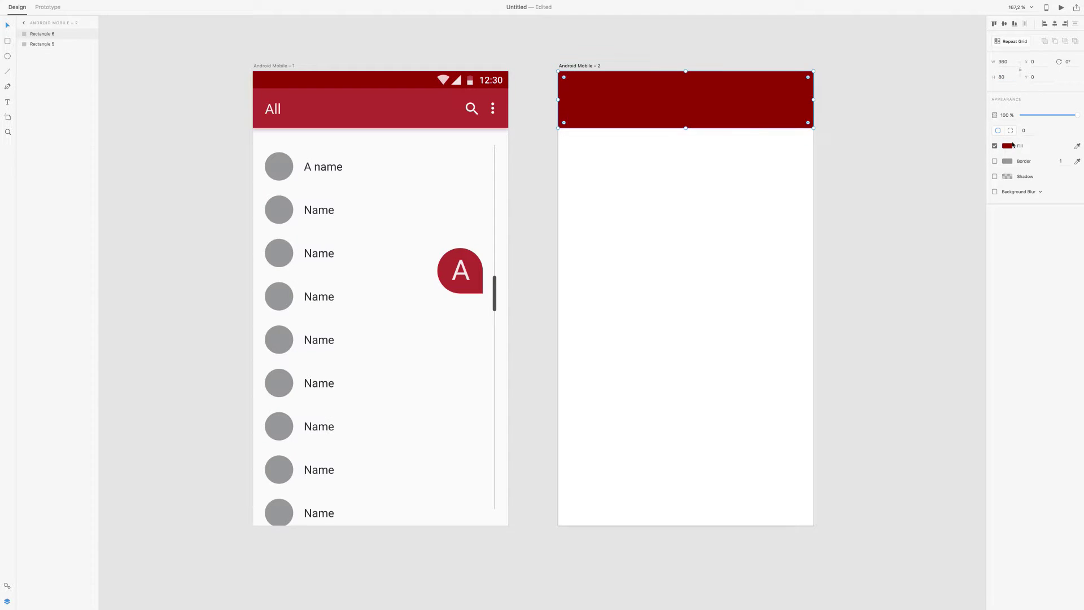
left_click(1011, 149)
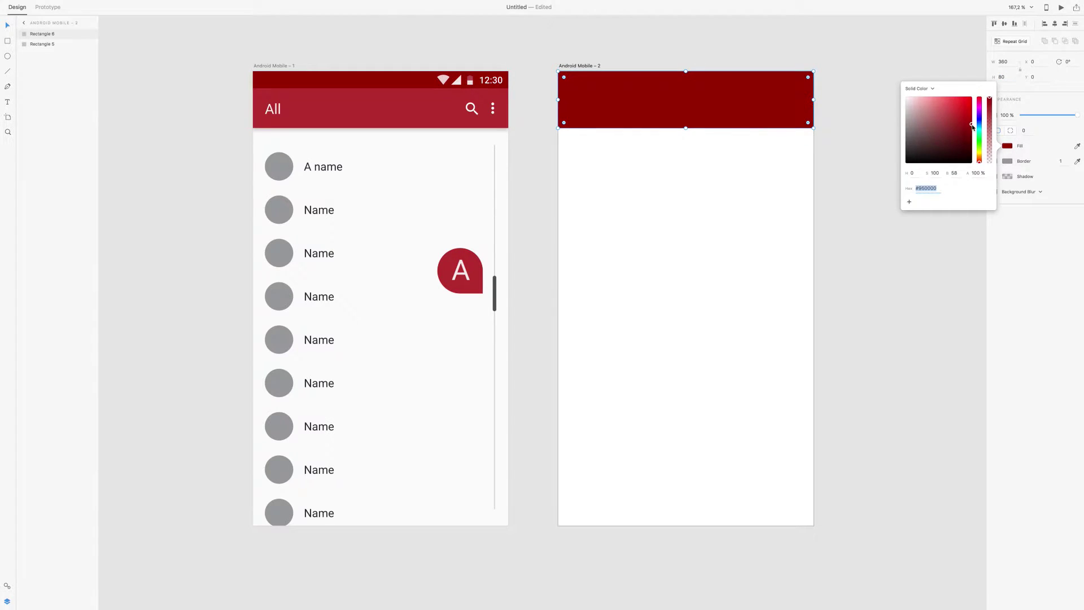
left_click_drag(971, 127, 957, 118)
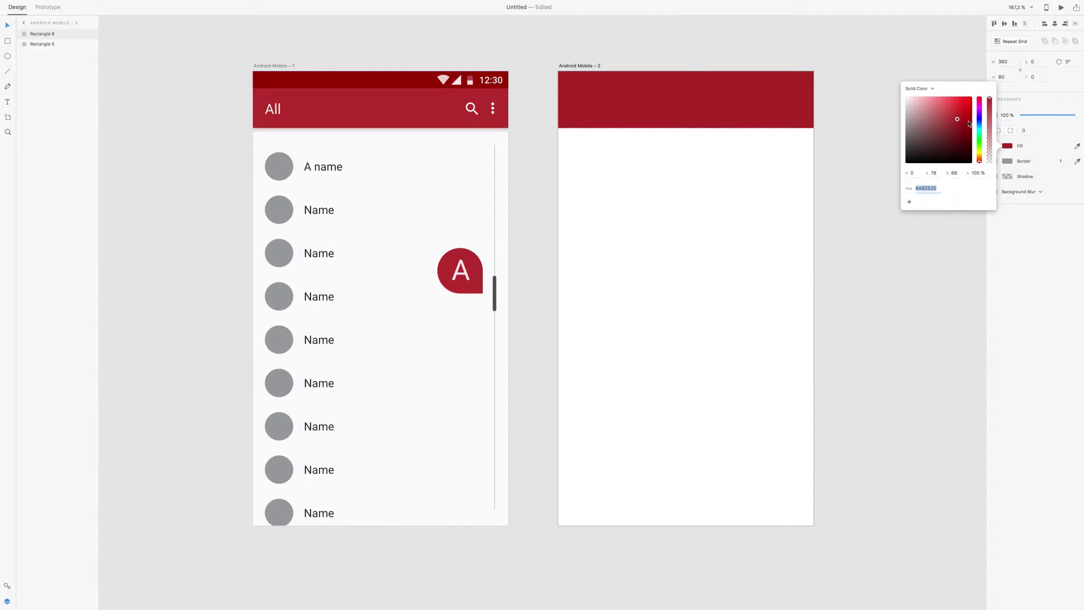
Step: Send the taller bar behind the status bar, then select artboard one's search and overflow icons
right_click(685, 107)
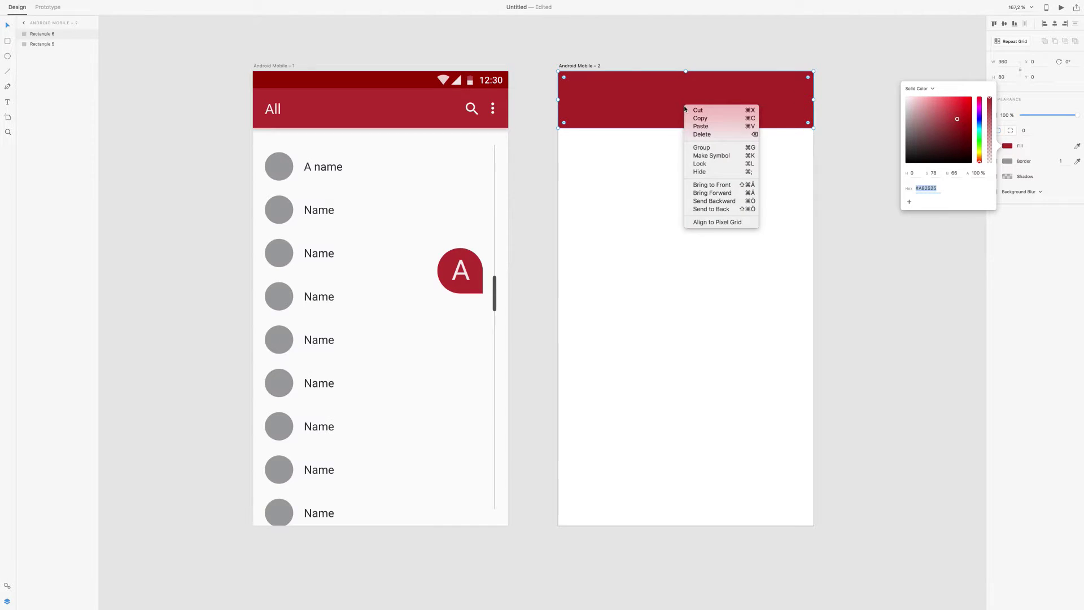
left_click(730, 209)
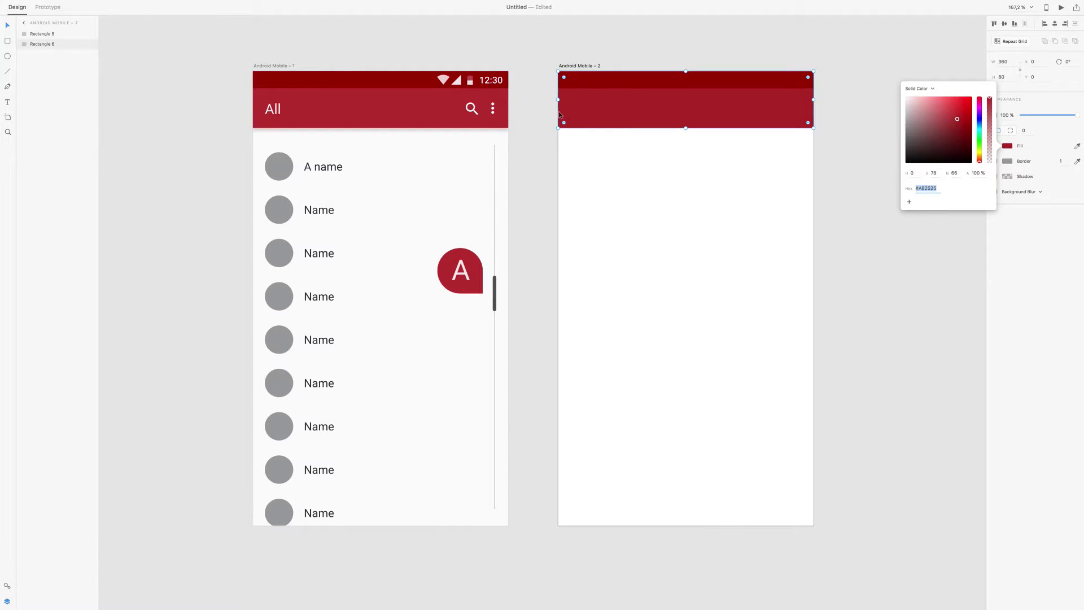
left_click(541, 120)
left_click(492, 112)
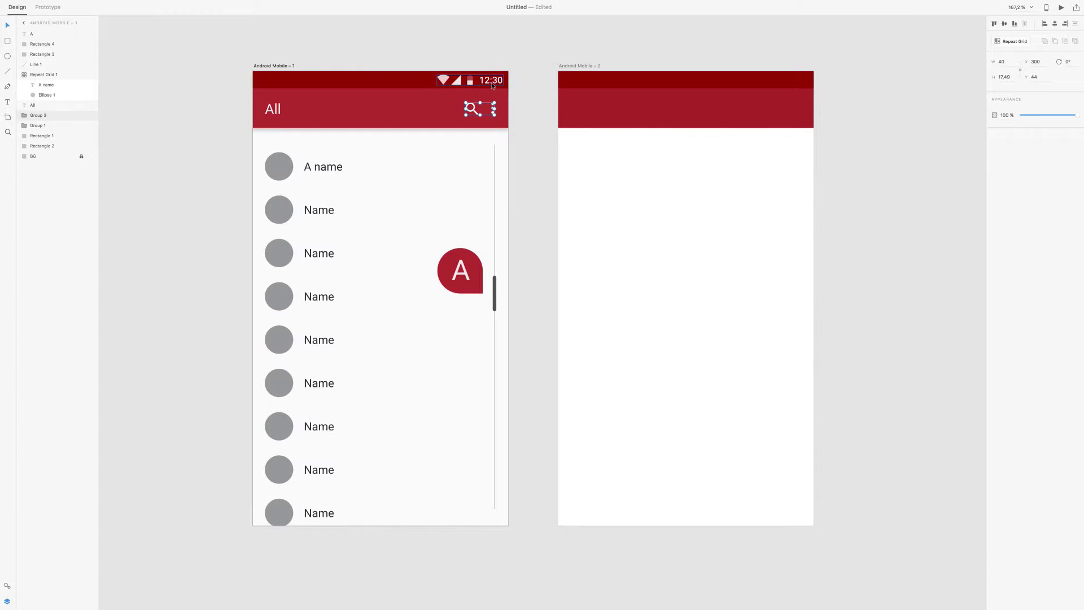
Step: Copy the status-bar, search and overflow icons onto the second artboard's red header
left_click(492, 85, "shift")
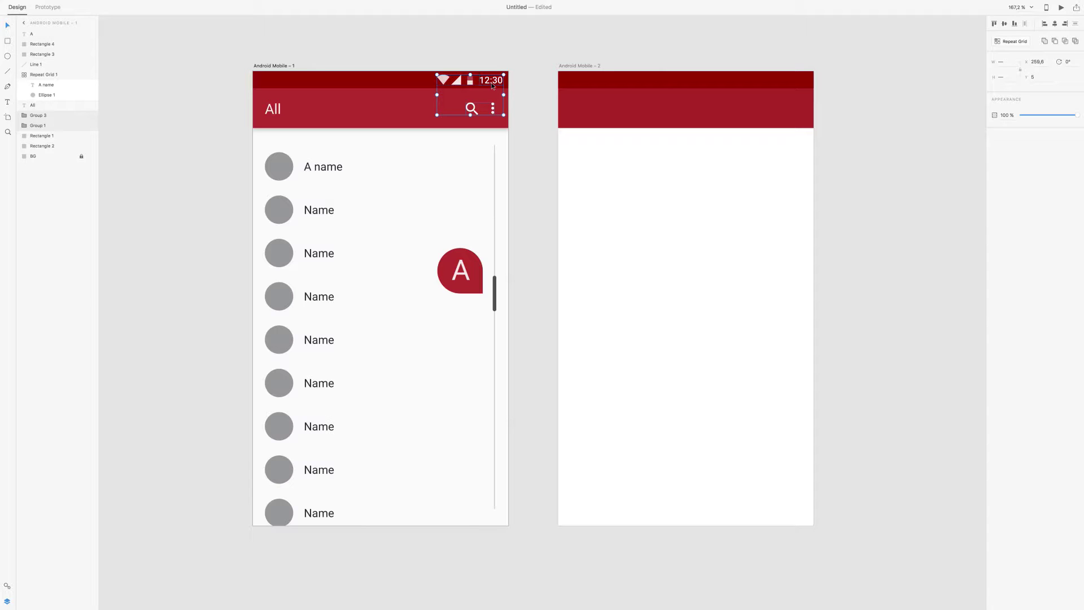
left_click_drag(493, 84, 785, 85)
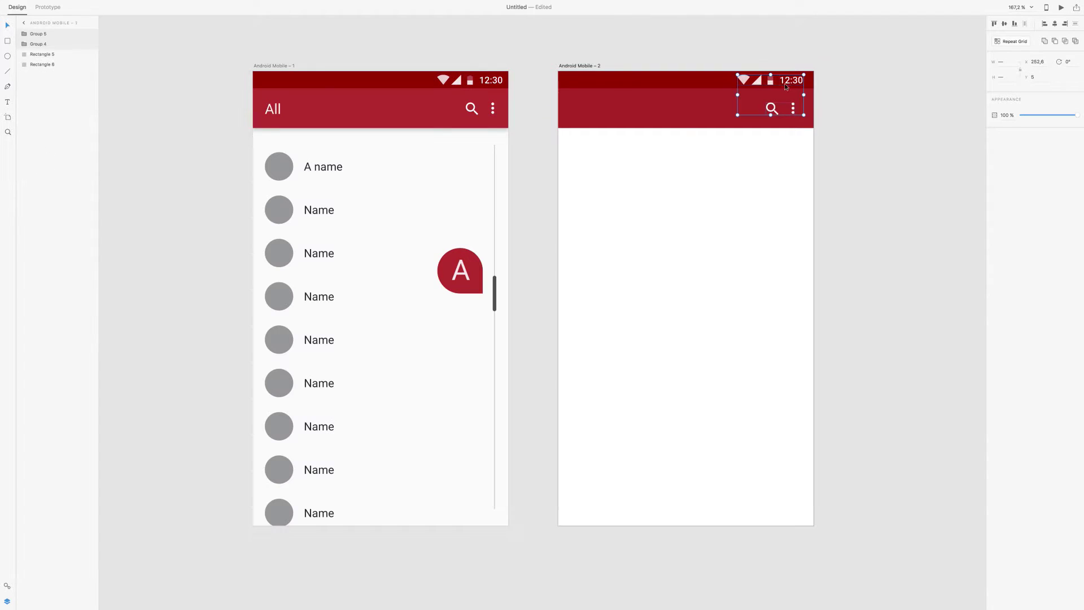
left_click(863, 131)
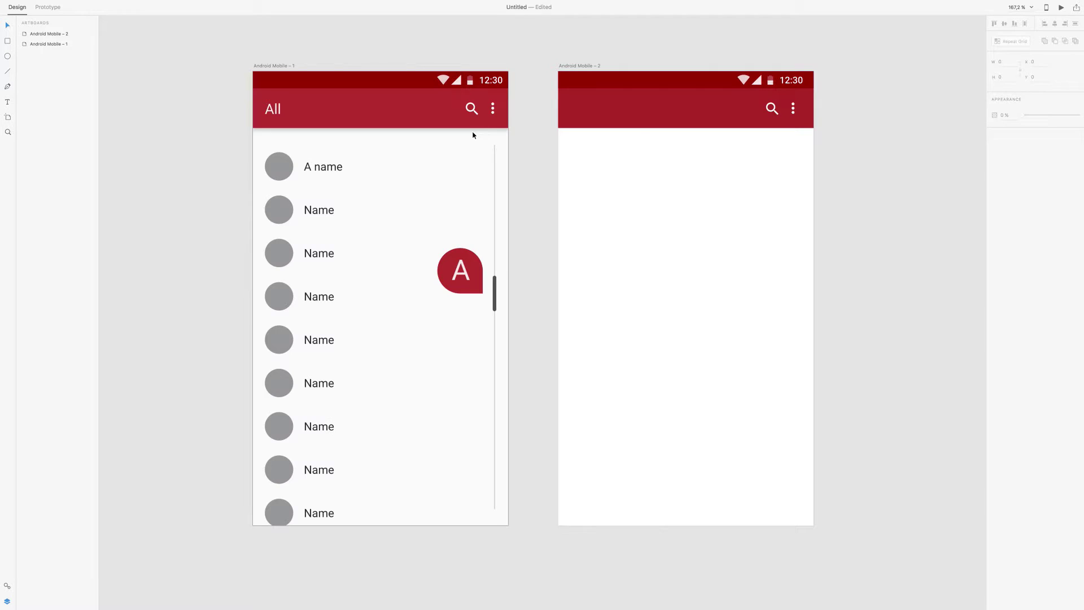
Step: Turn on the app bar's drop shadow with a Y offset of 4
left_click(686, 120)
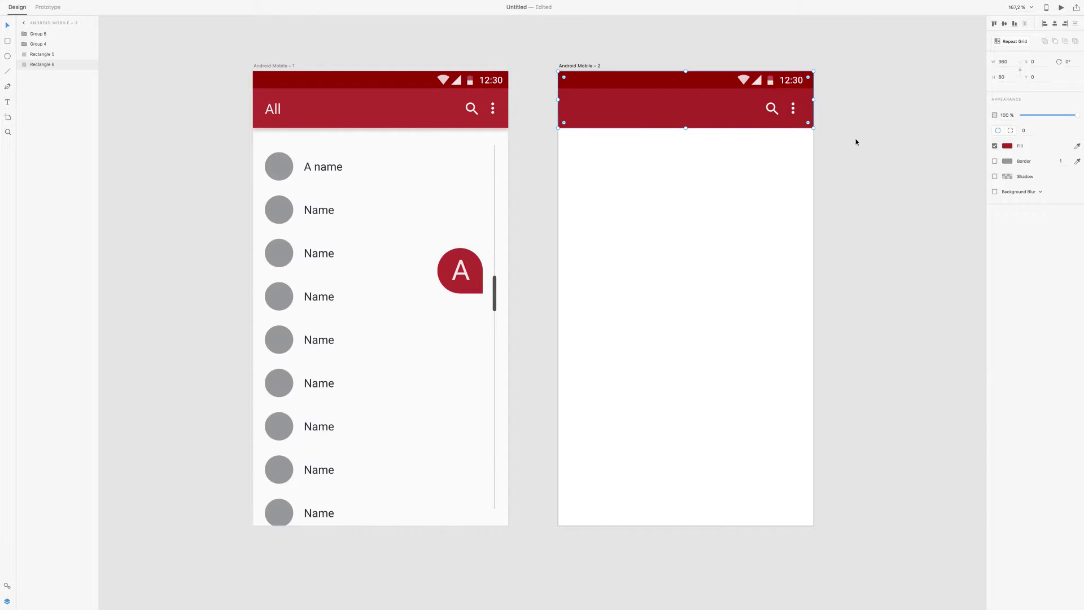
left_click(994, 177)
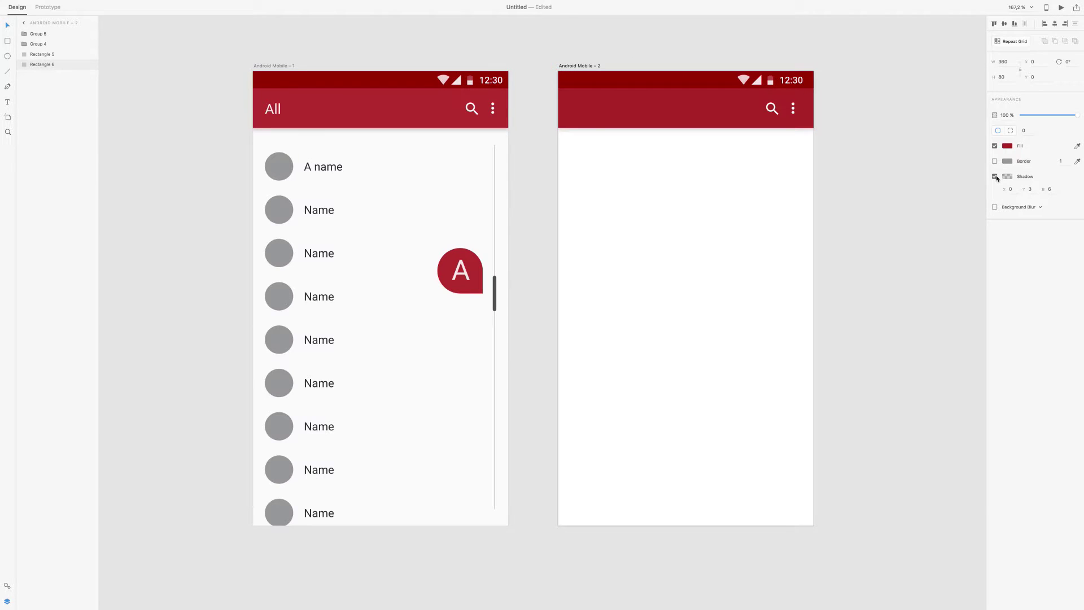
left_click(1030, 190)
type("4")
left_click(1052, 189)
left_click(881, 180)
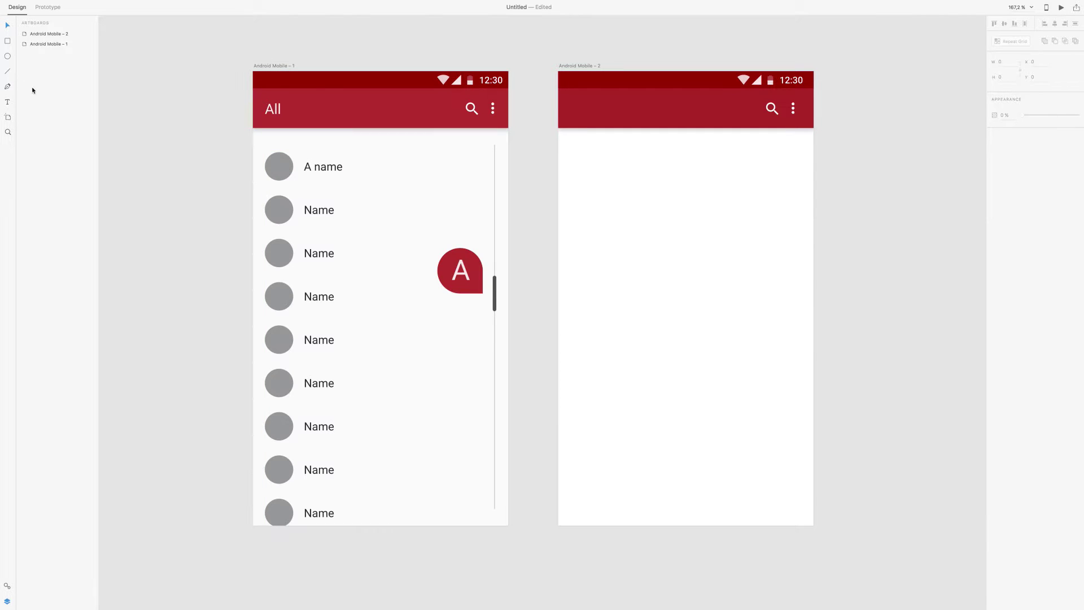
Step: Draw a circle below the app bar and size it 30 × 30
left_click(8, 56)
left_click_drag(572, 148, 598, 181)
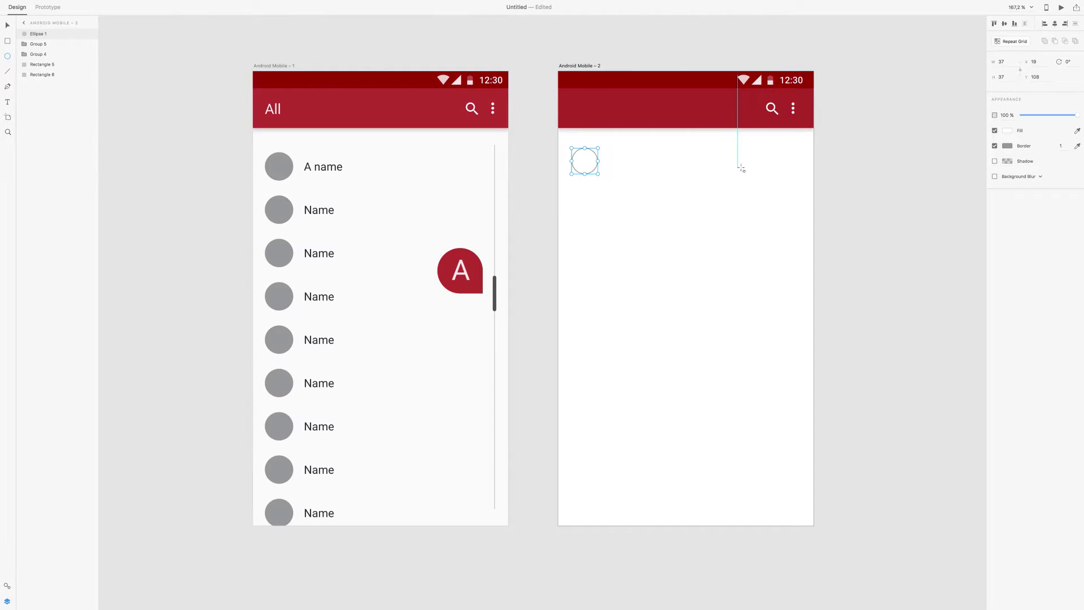
left_click(1007, 61)
type("30")
key("Tab")
type("30")
key("Return")
Step: Fill the circle with the sampled grey and remove its border
left_click(1077, 130)
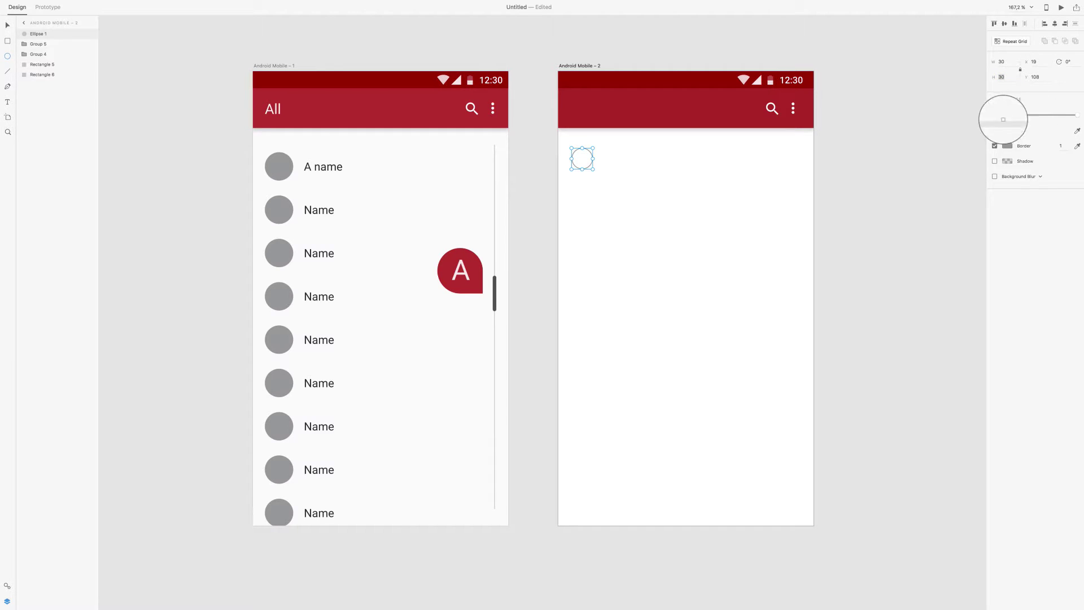
left_click(1008, 147)
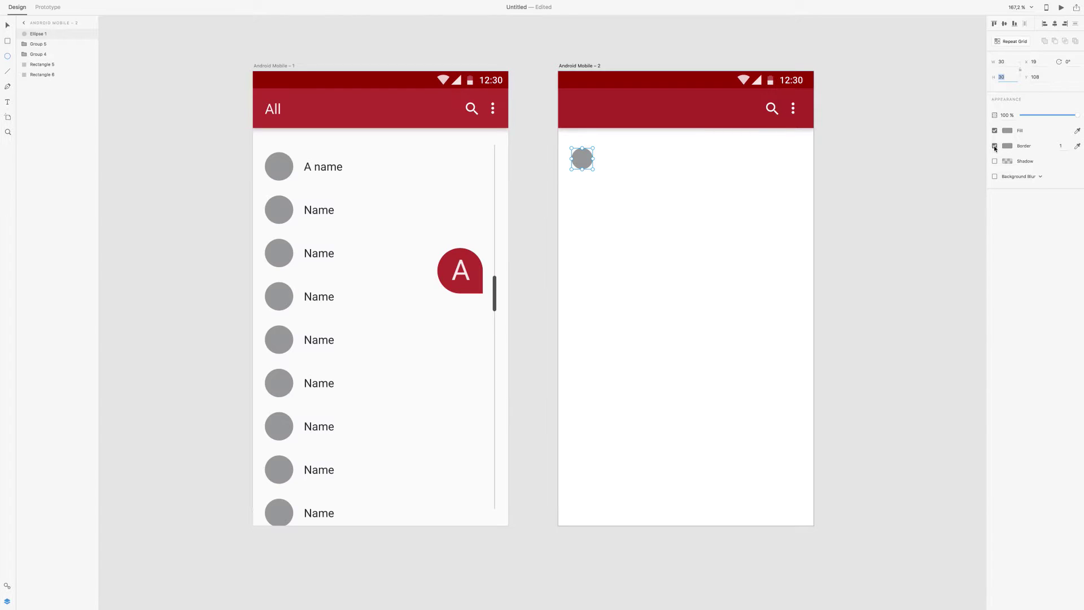
left_click(995, 146)
scroll(239, 137, "right", 1)
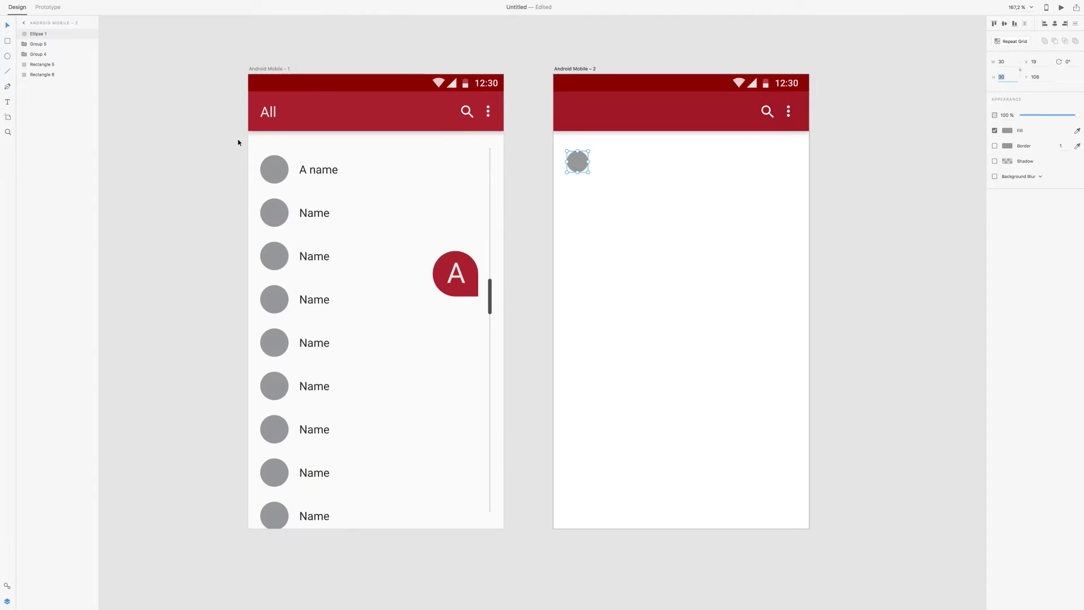
Step: Create a text box beside the circle reading 'A name'
left_click(7, 102)
left_click_drag(596, 155, 664, 170)
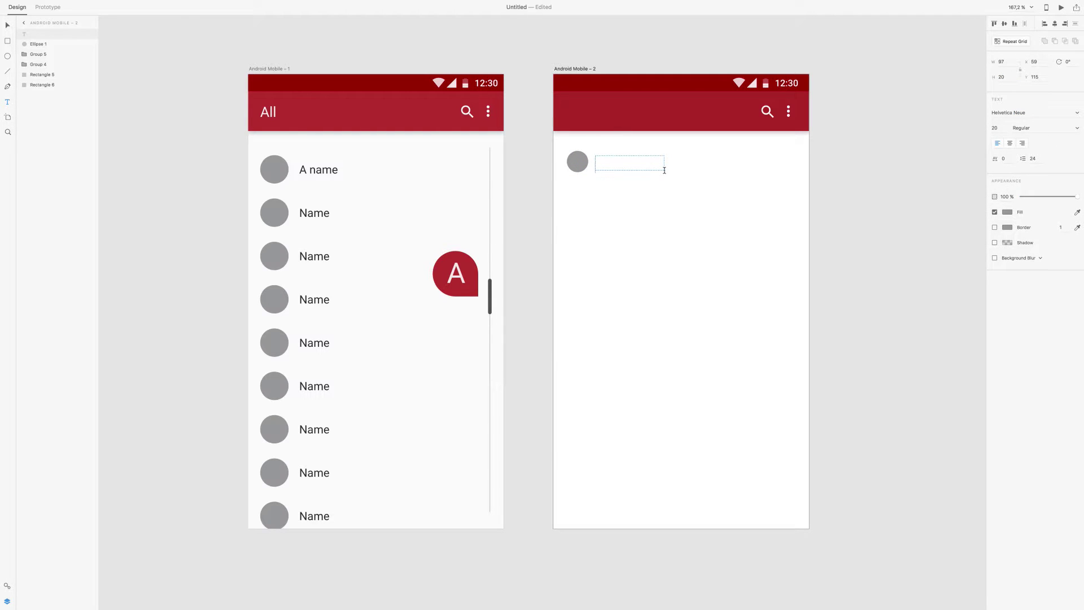
type("A name")
left_click_drag(665, 170, 547, 163)
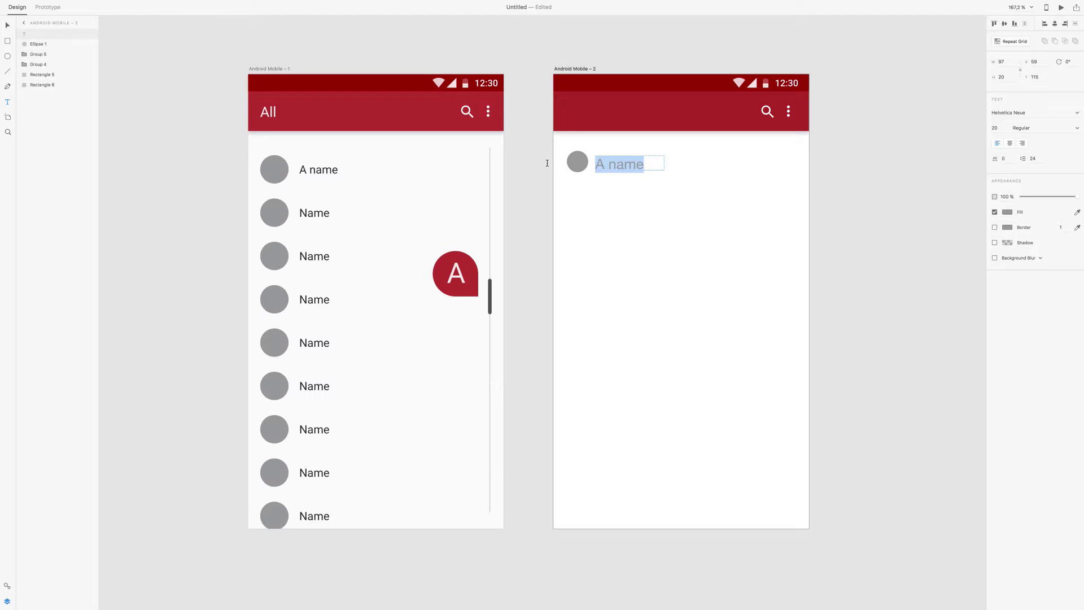
Step: Set the 'A name' text to Roboto at size 16
left_click(1008, 113)
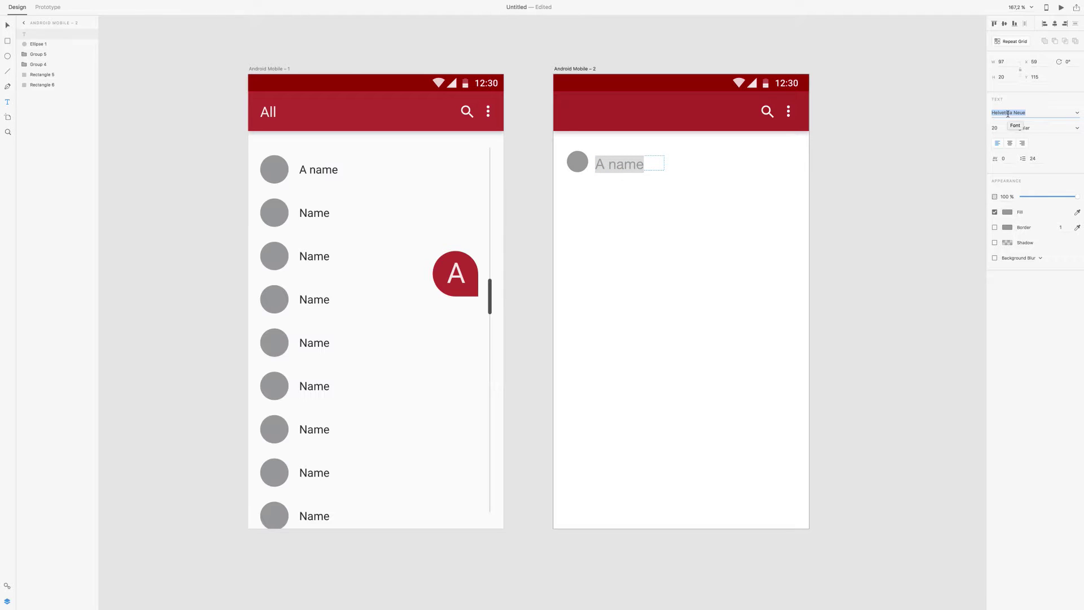
type("Roboto")
key("Return")
left_click(995, 128)
type("16")
key("Return")
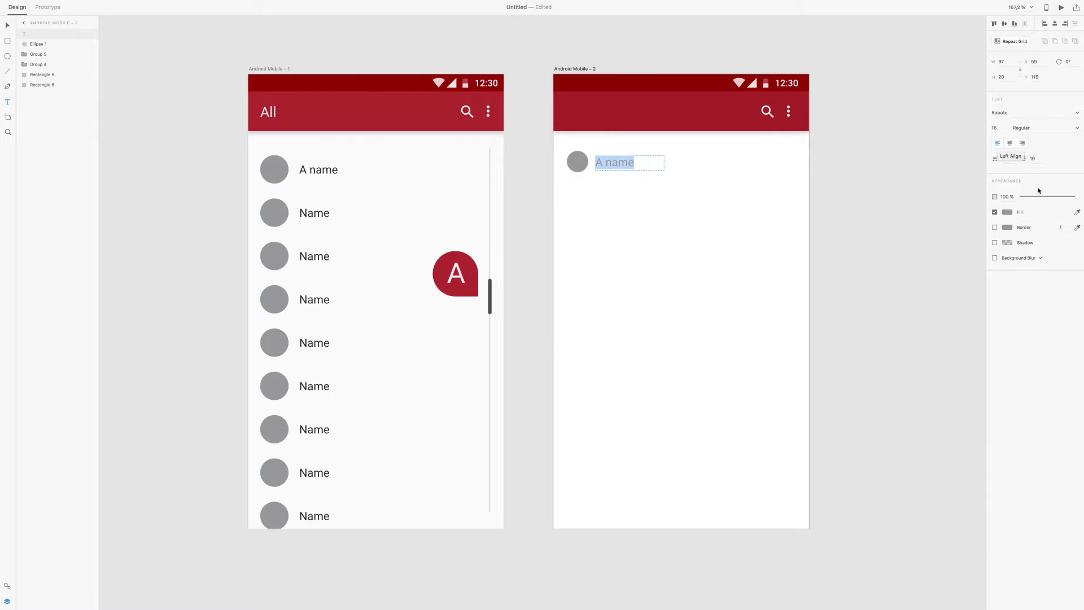
Step: Colour the 'A name' label a softer dark grey
left_click(1008, 213)
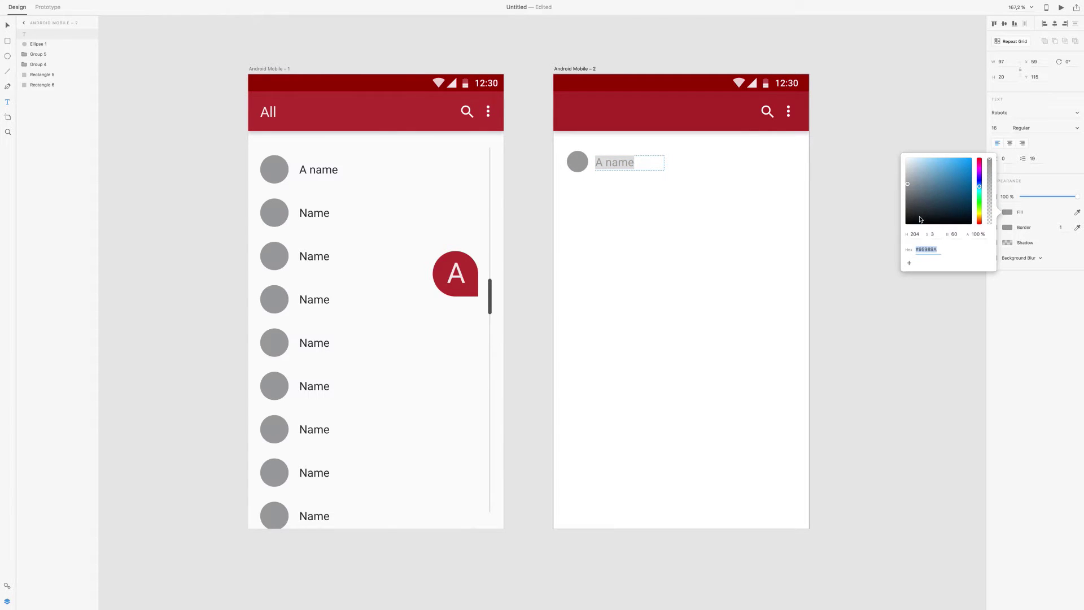
left_click_drag(920, 219, 903, 231)
left_click(1077, 199)
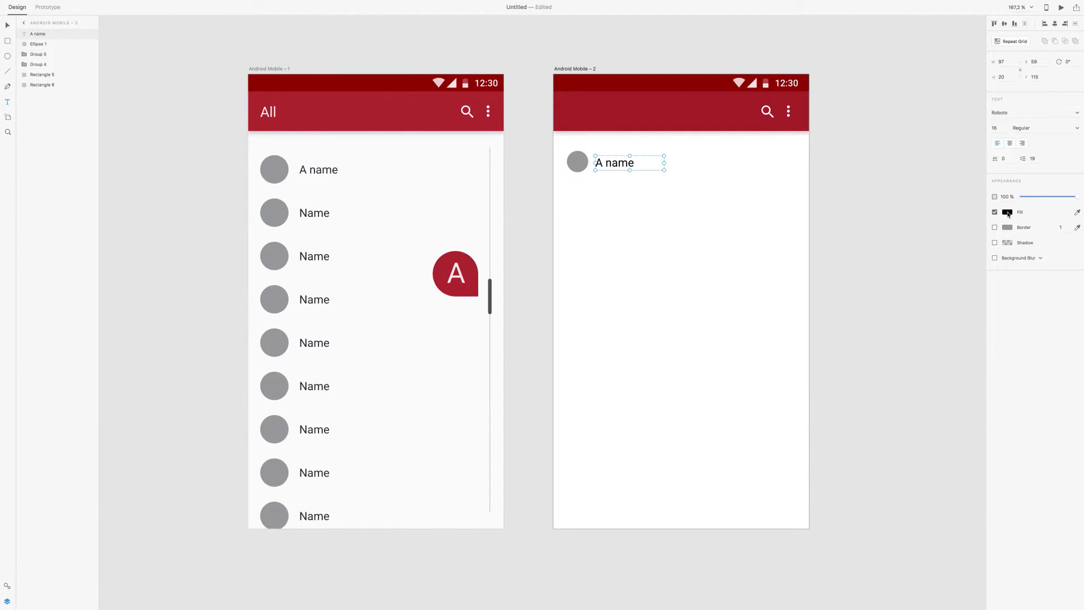
left_click(1007, 211)
left_click(903, 214)
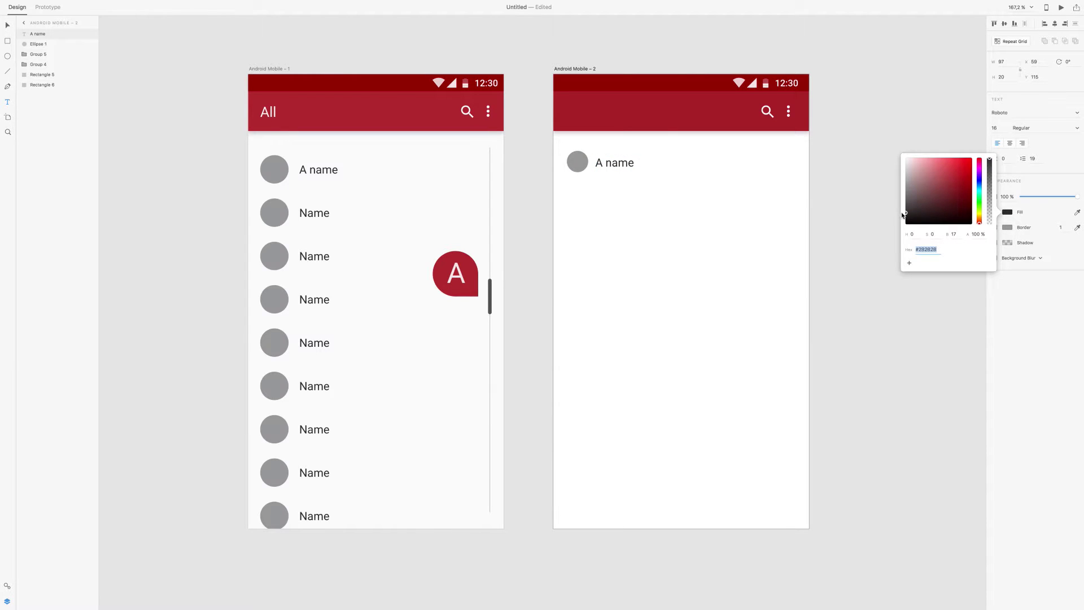
left_click_drag(902, 215, 901, 213)
key("Escape")
key("Escape")
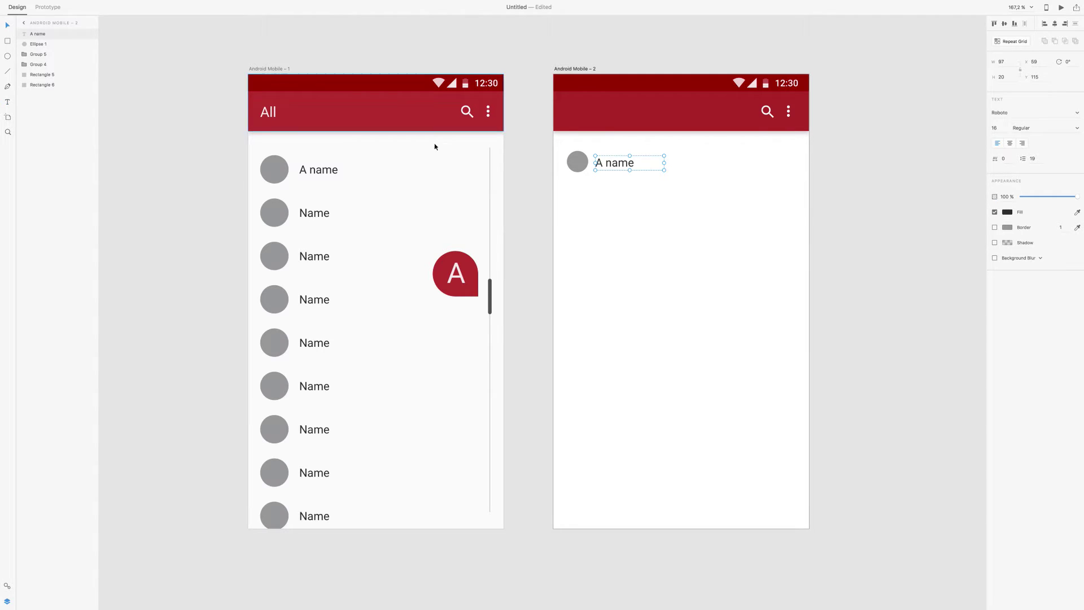
left_click(664, 188)
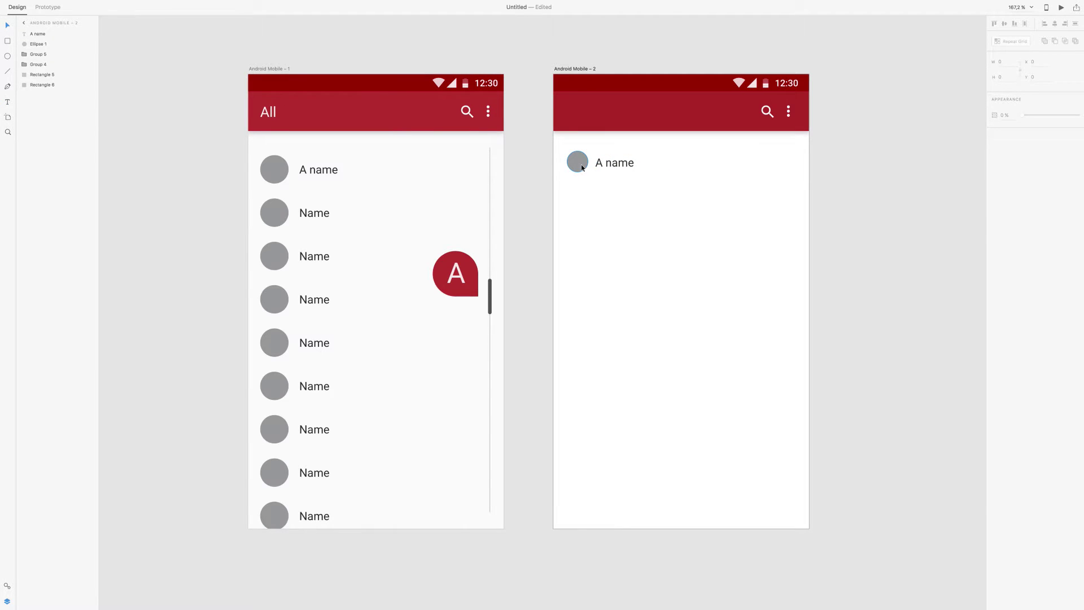
left_click(614, 171)
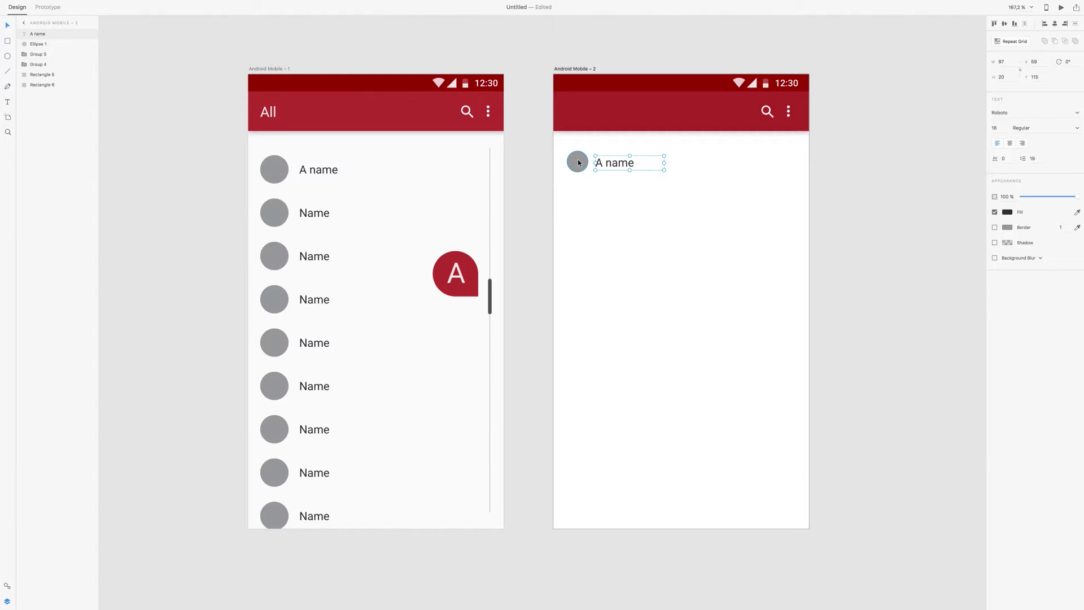
Step: Nudge the 'A name' label and group it with the grey circle
mouse_move(597, 168)
left_mouse_down()
mouse_move(589, 178)
mouse_move(604, 166)
left_mouse_up()
left_click(585, 167, "shift")
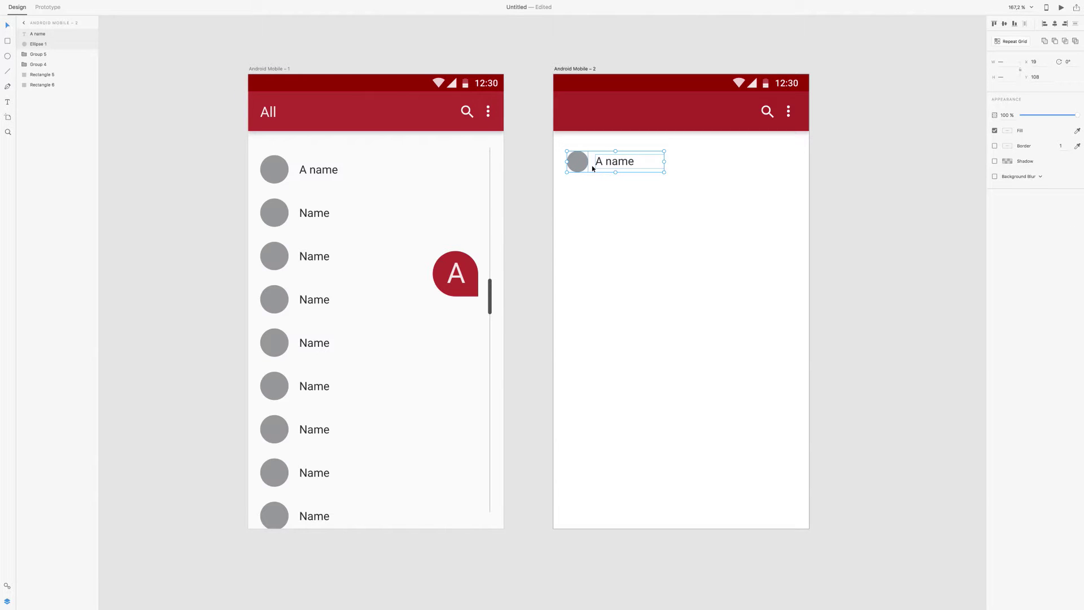
key("super+g")
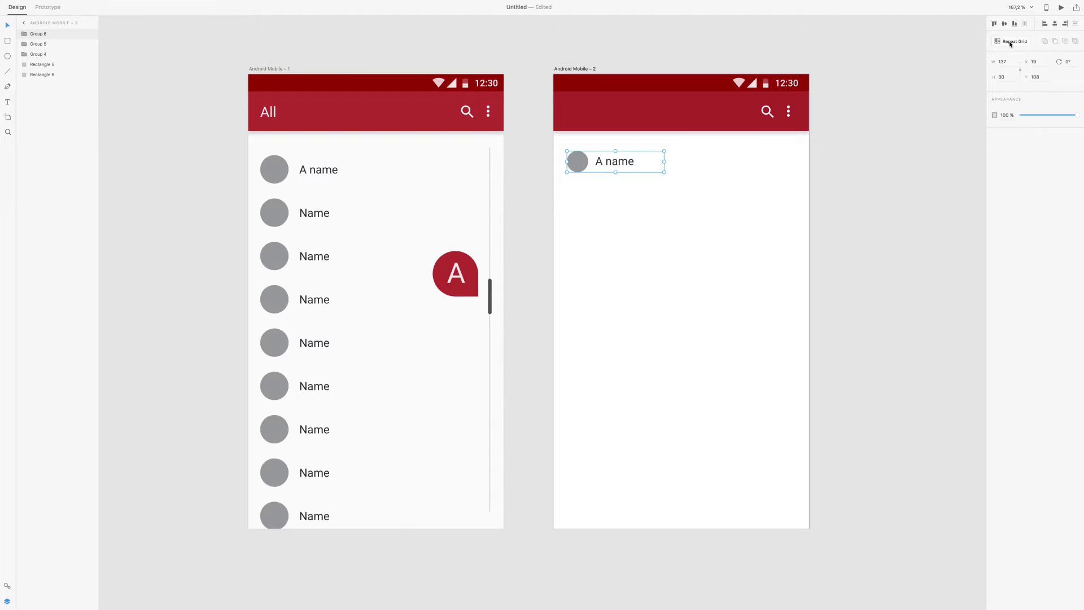
Step: Repeat Grid the row down the artboard and tighten the gap between rows
left_click(1010, 43)
left_click_drag(615, 174, 612, 537)
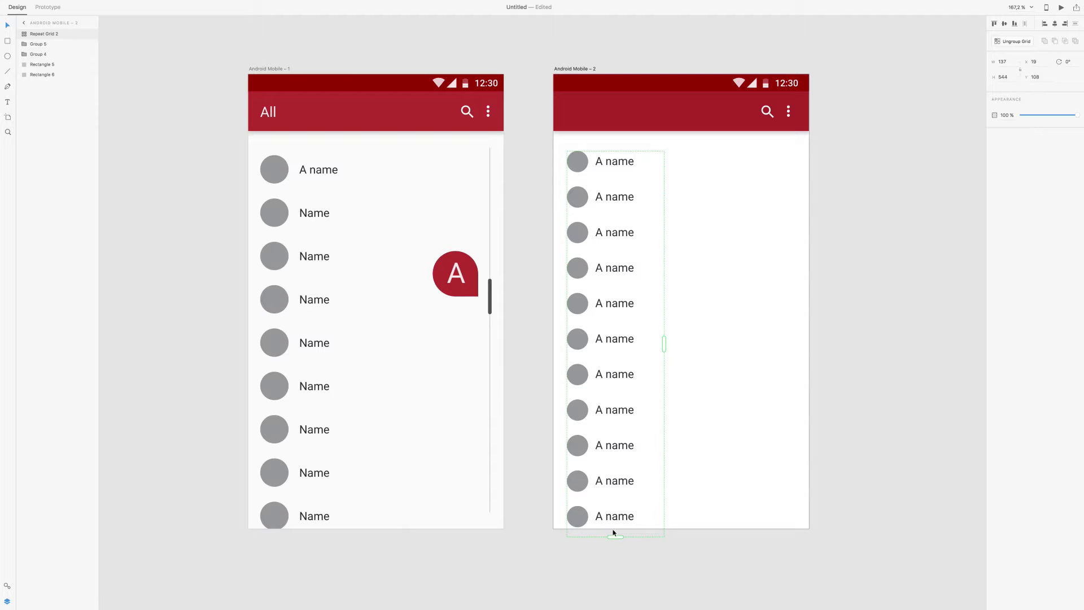
mouse_move(609, 215)
mouse_move(609, 215)
left_mouse_down()
mouse_move(611, 199)
mouse_move(611, 217)
left_mouse_up()
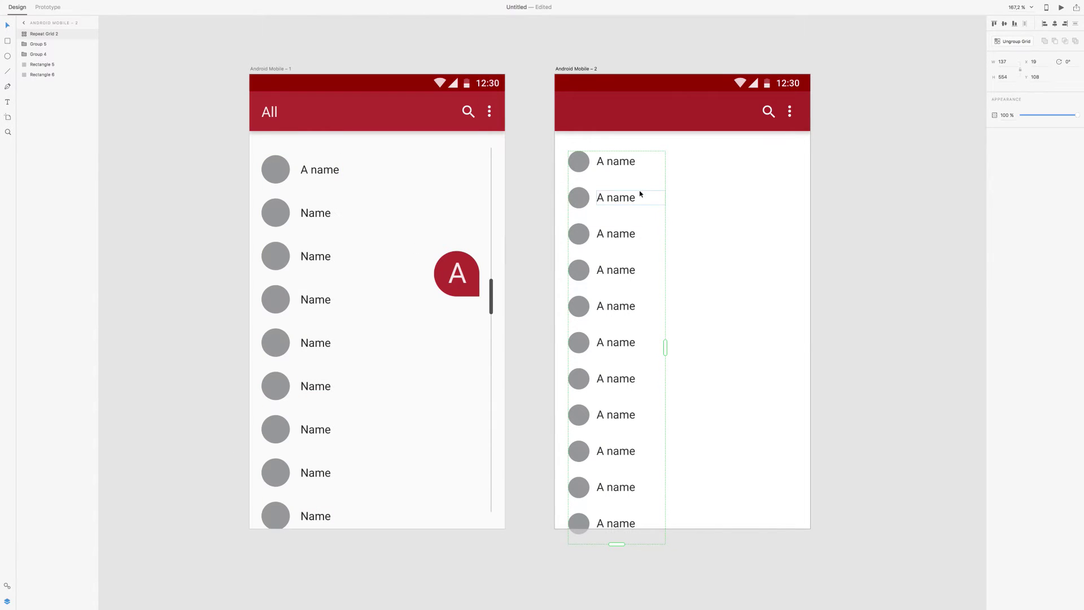
Step: Draw a vertical line along the artboard's right edge and lighten it to #CCCCCC
scroll(469, 244, "up", 1)
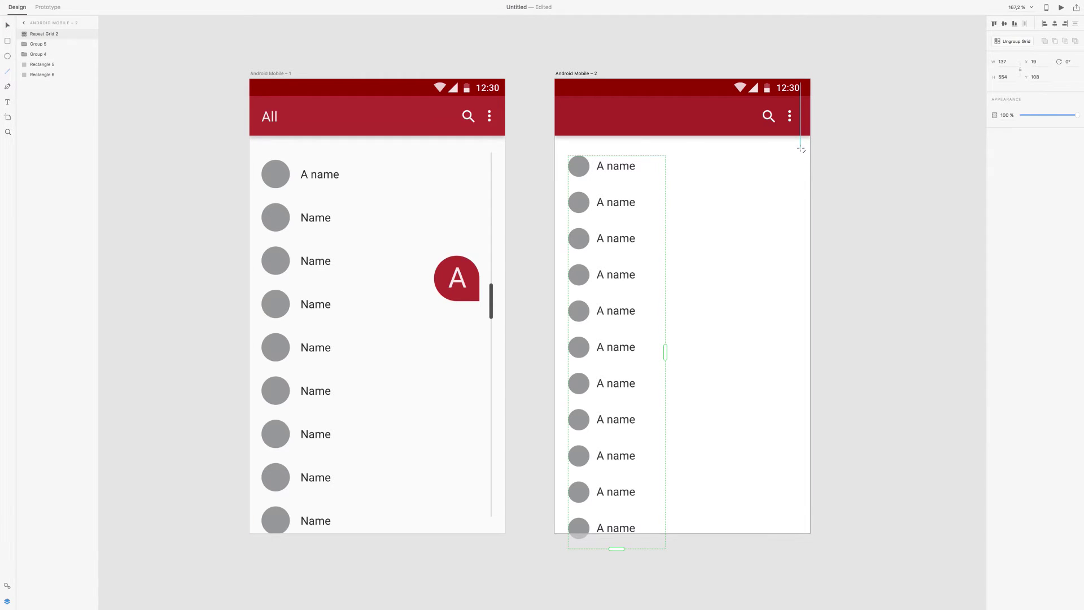
left_click_drag(801, 148, 803, 521)
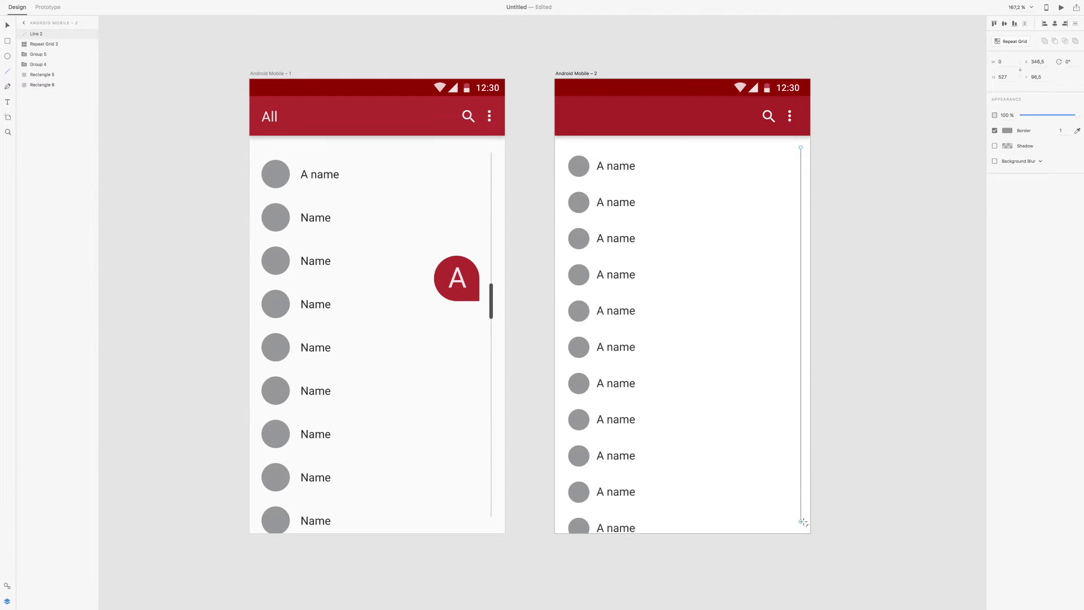
left_click(1007, 130)
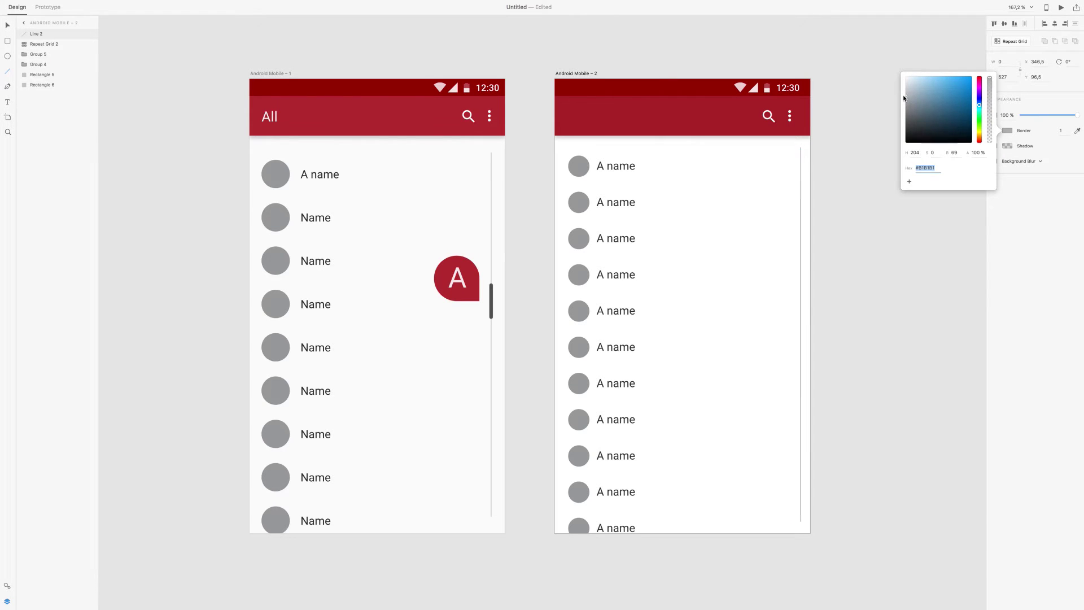
left_click_drag(903, 98, 901, 92)
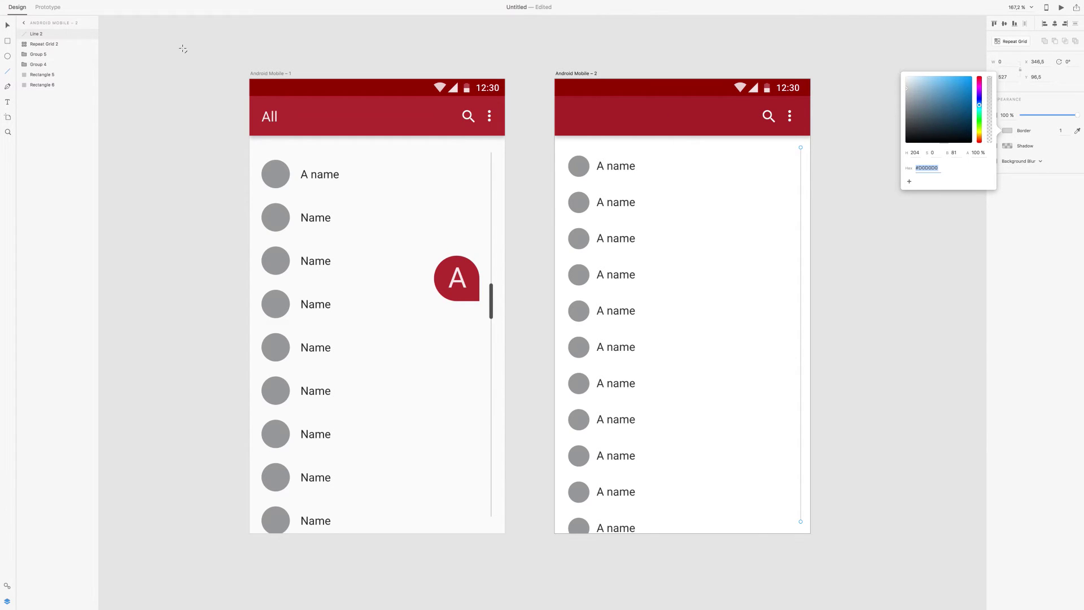
Step: Draw a thin rectangle near the right edge and size it 5 × 50
left_click(7, 41)
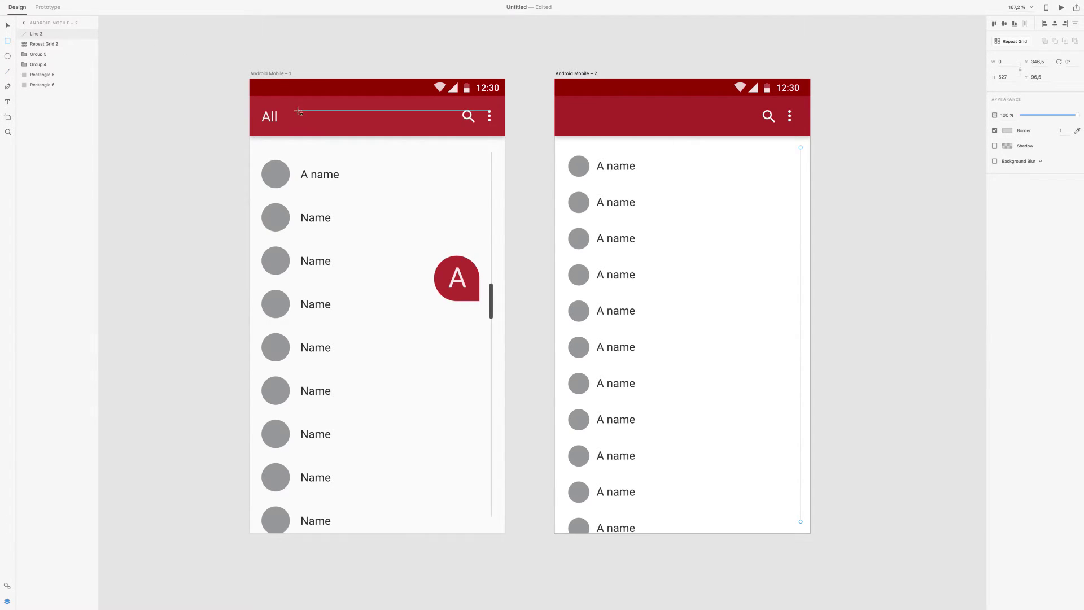
mouse_move(791, 206)
left_mouse_down()
mouse_move(804, 293)
mouse_move(804, 273)
left_mouse_up()
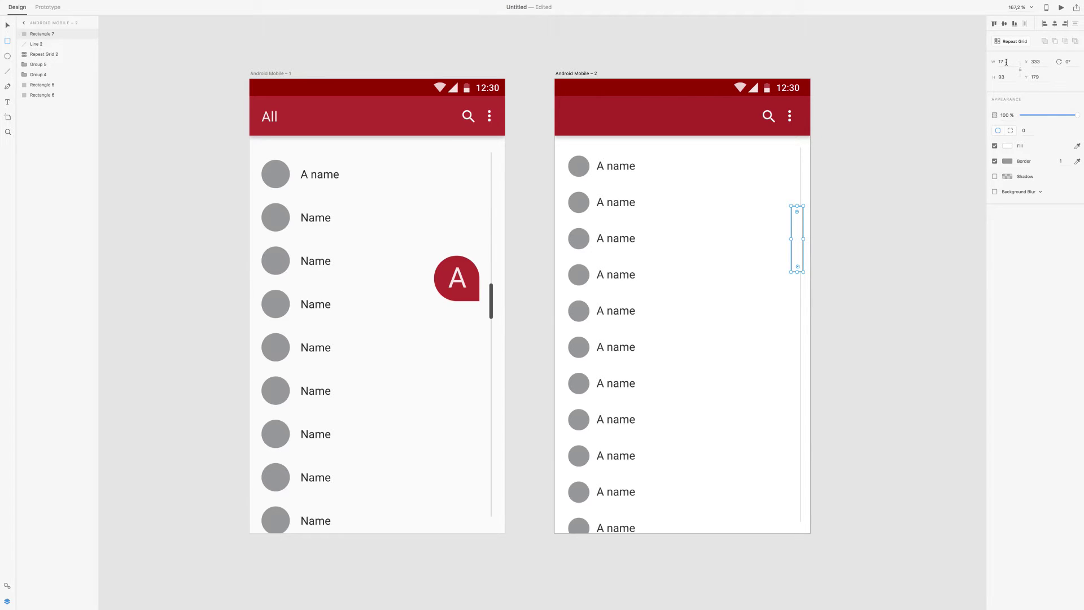
left_click(1006, 62)
key("Tab")
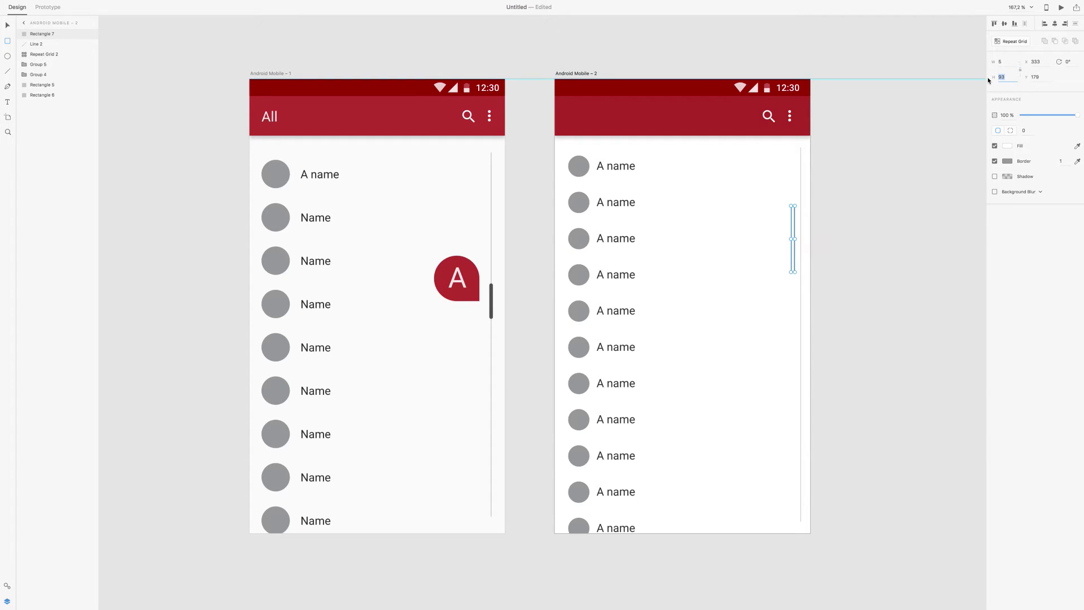
type("50")
key("Return")
Step: Make the slider borderless with a #0F0F0F black fill and corner radius 4
left_click(995, 162)
left_click(1007, 146)
left_click_drag(949, 130, 887, 144)
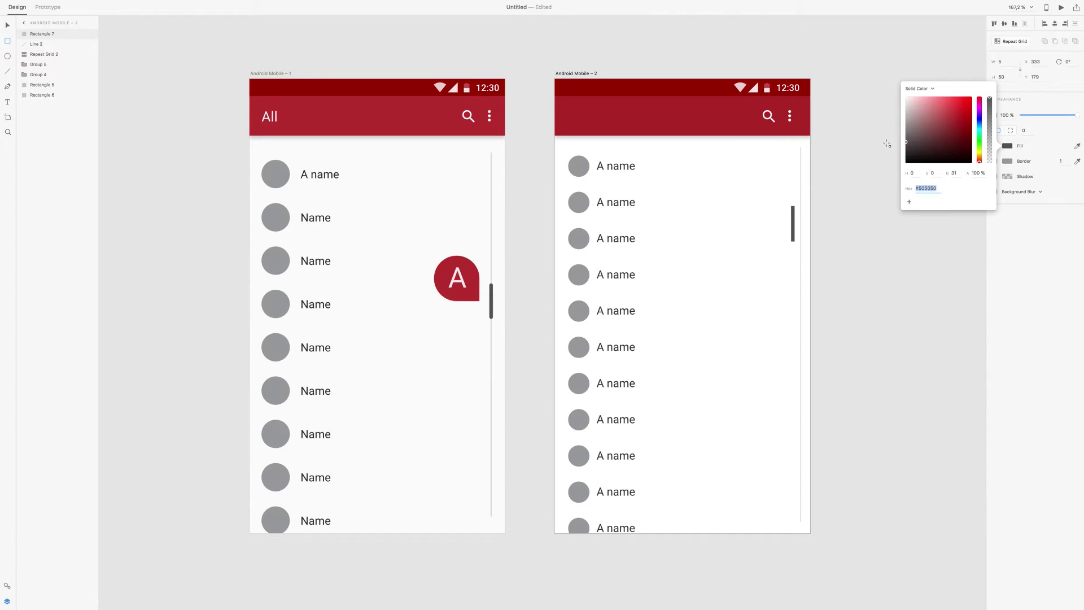
left_click(1038, 134)
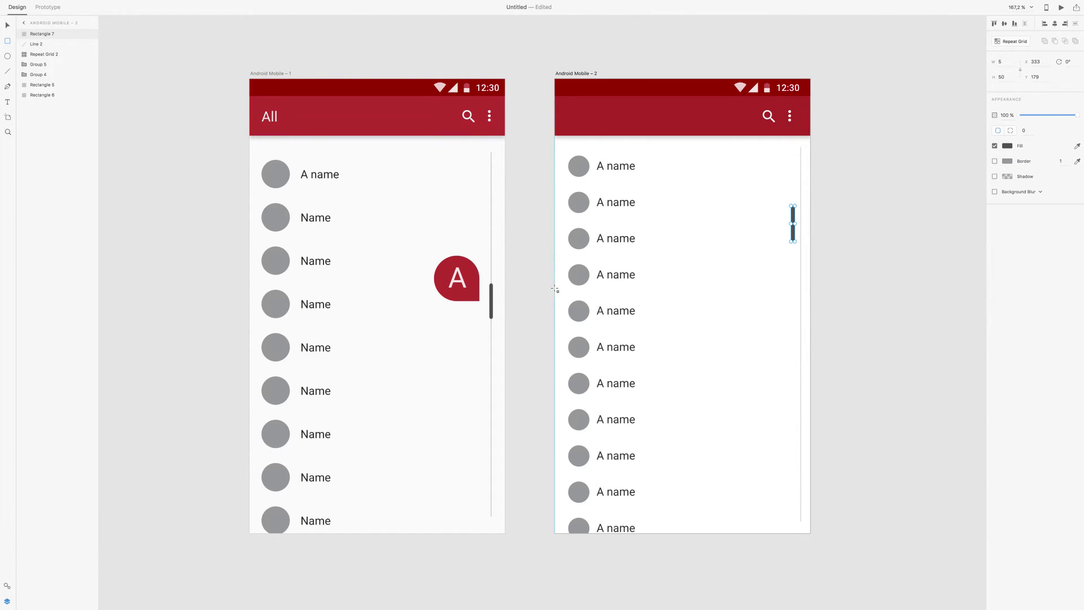
left_click(1027, 130)
type("4")
key("Return")
Step: Move the slider onto the pale scroll line
scroll(787, 221, "up", 2)
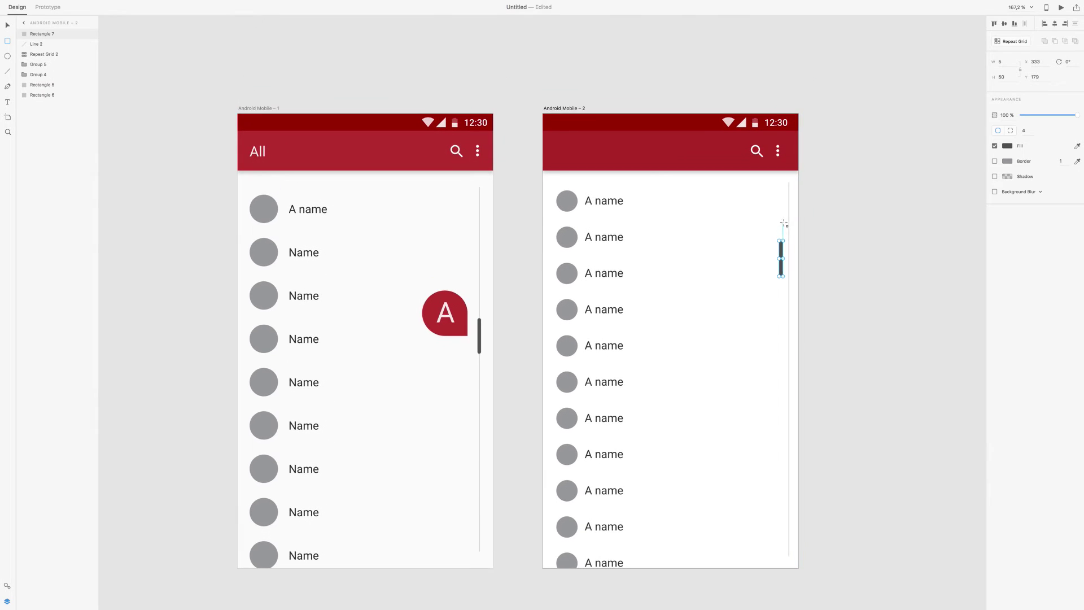
scroll(787, 221, "down", 2)
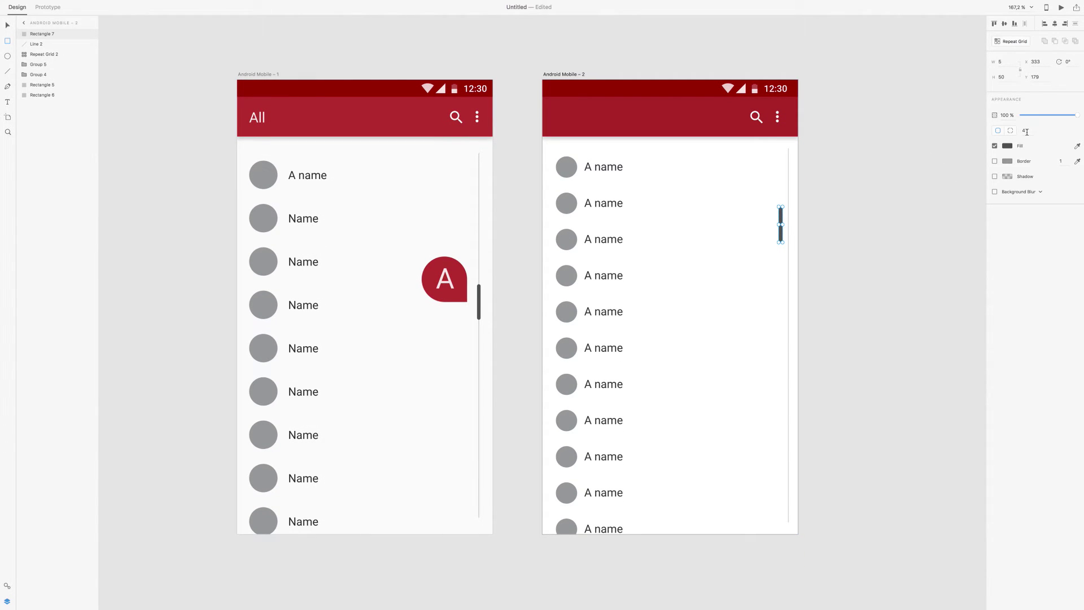
scroll(954, 169, "right", 3)
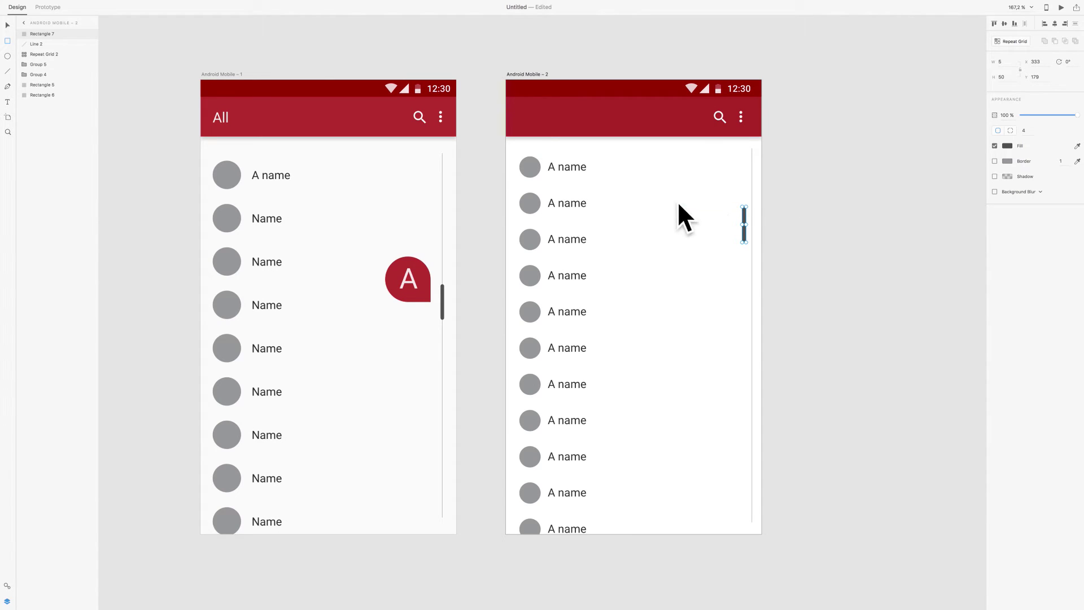
left_click(7, 26)
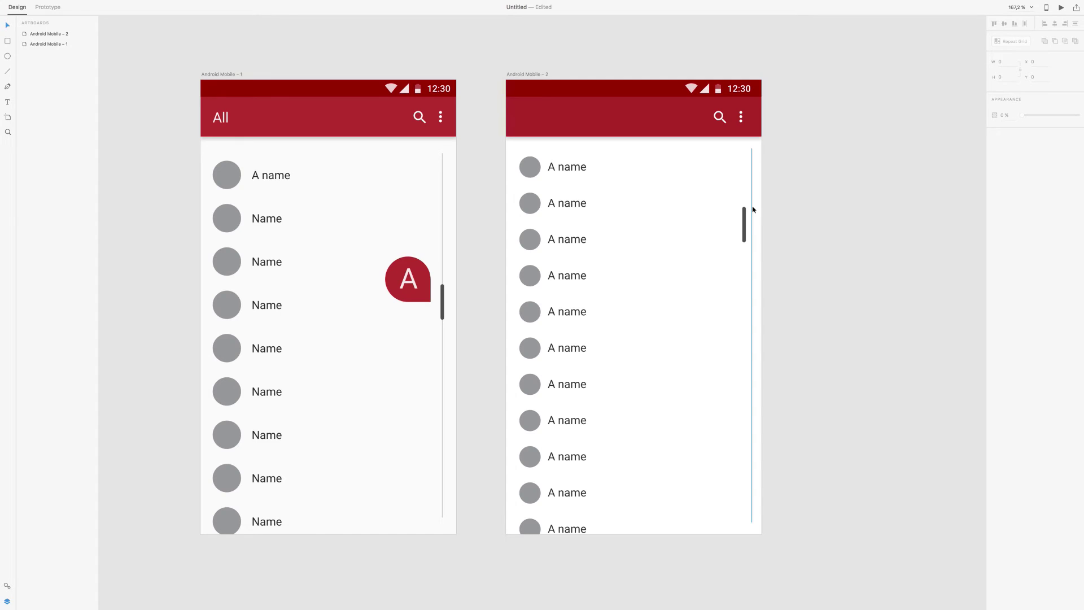
left_click_drag(745, 215, 752, 217)
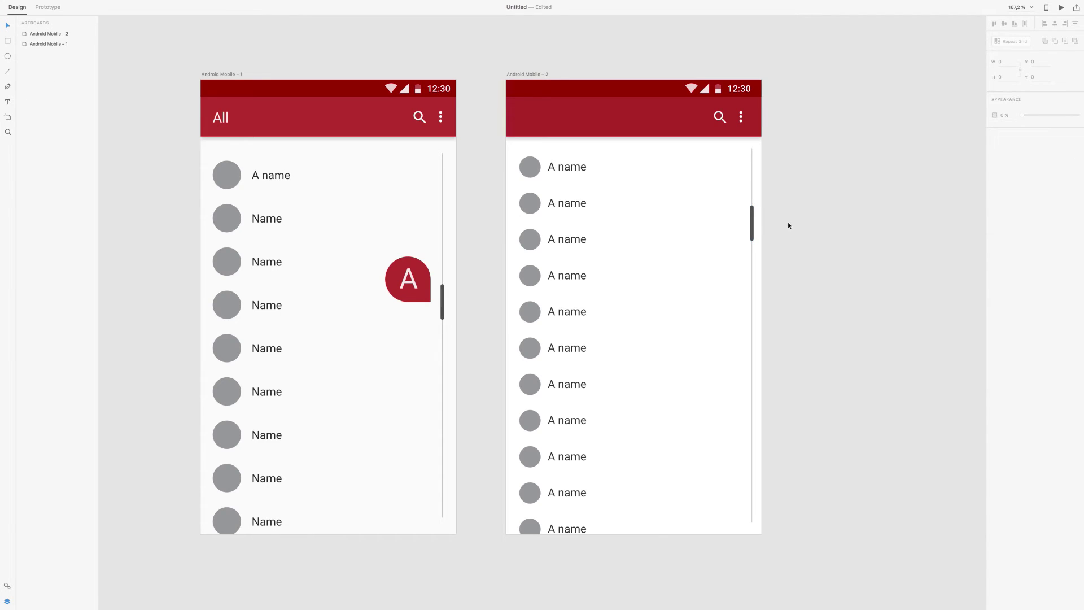
Step: Move the scrollbar slider lower and draw a small square beside it
left_click_drag(753, 227, 767, 285)
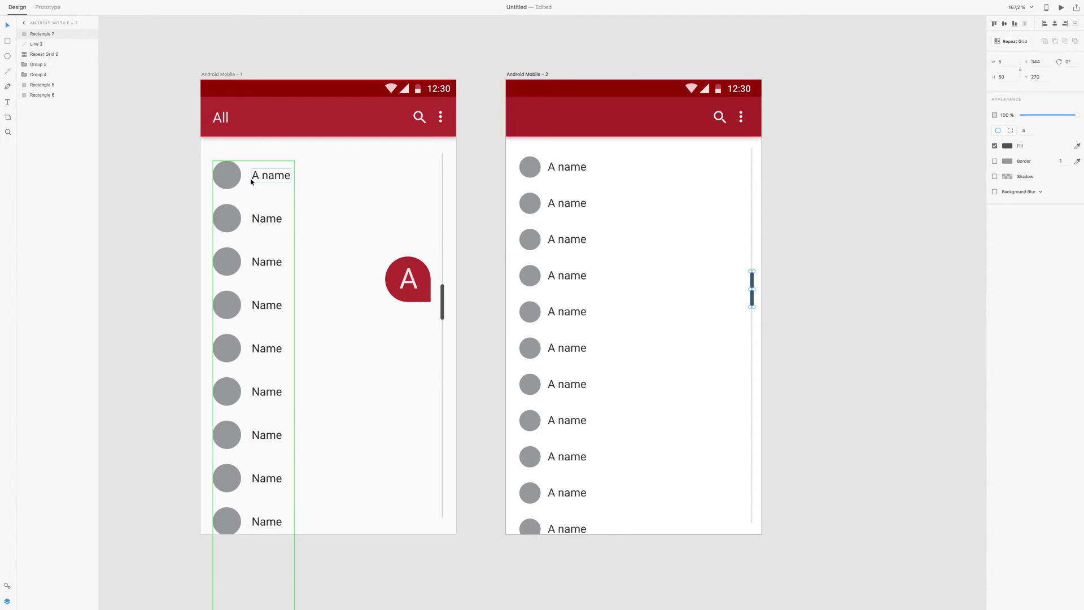
left_click(8, 57)
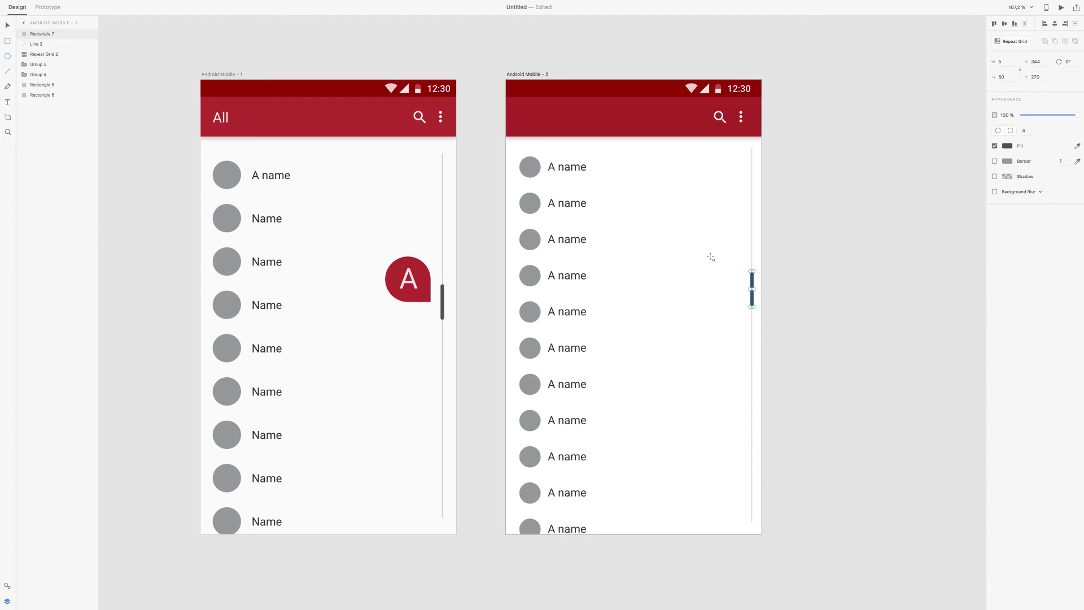
left_click(7, 41)
left_click_drag(693, 243, 742, 293)
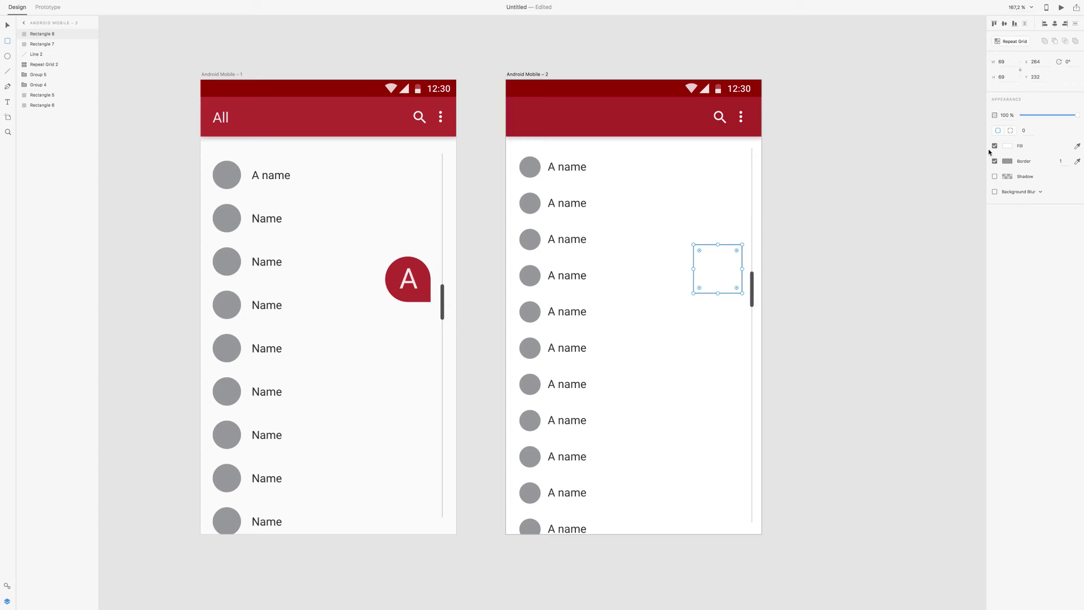
Step: Remove the square's border and fill it with the app bar's red
left_click(995, 161)
left_click(1077, 145)
left_click(659, 115)
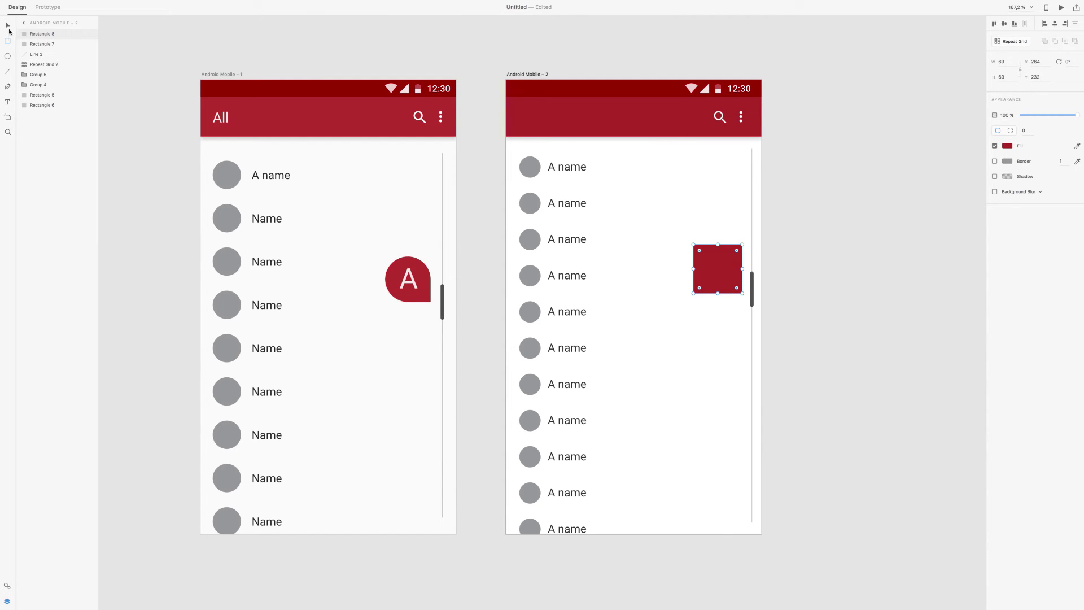
Step: Round the square into a 35-radius circle with a sharp bottom-right corner, forming a drop
left_click(8, 26)
left_click_drag(737, 250, 719, 276)
key("alt")
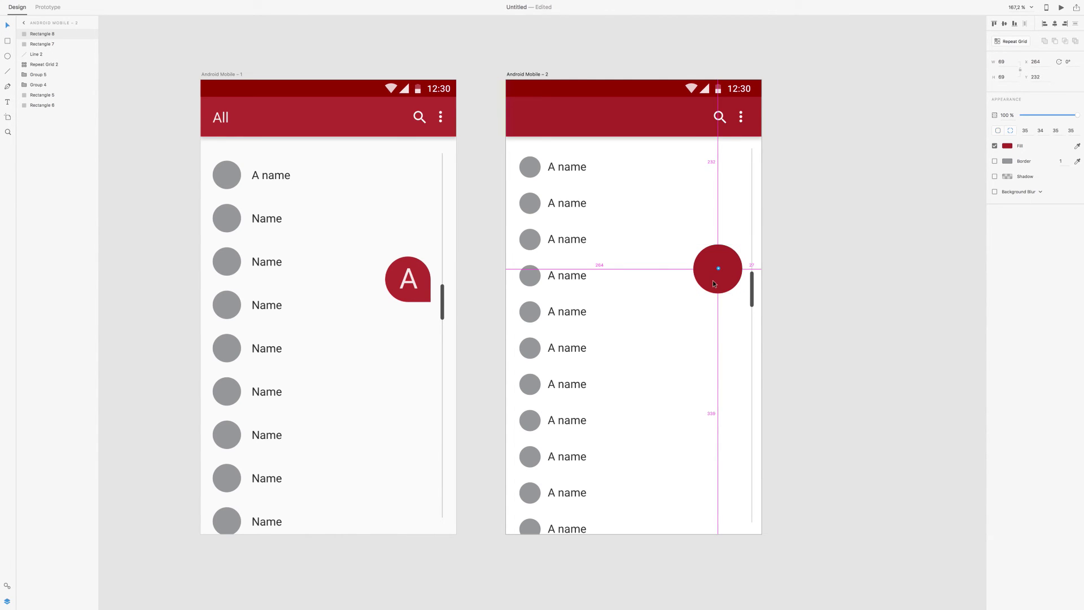
left_click_drag(718, 269, 723, 276)
left_click_drag(719, 280, 699, 263)
key("alt")
left_click_drag(738, 297, 747, 306)
left_click_drag(711, 275, 751, 302)
key("Escape")
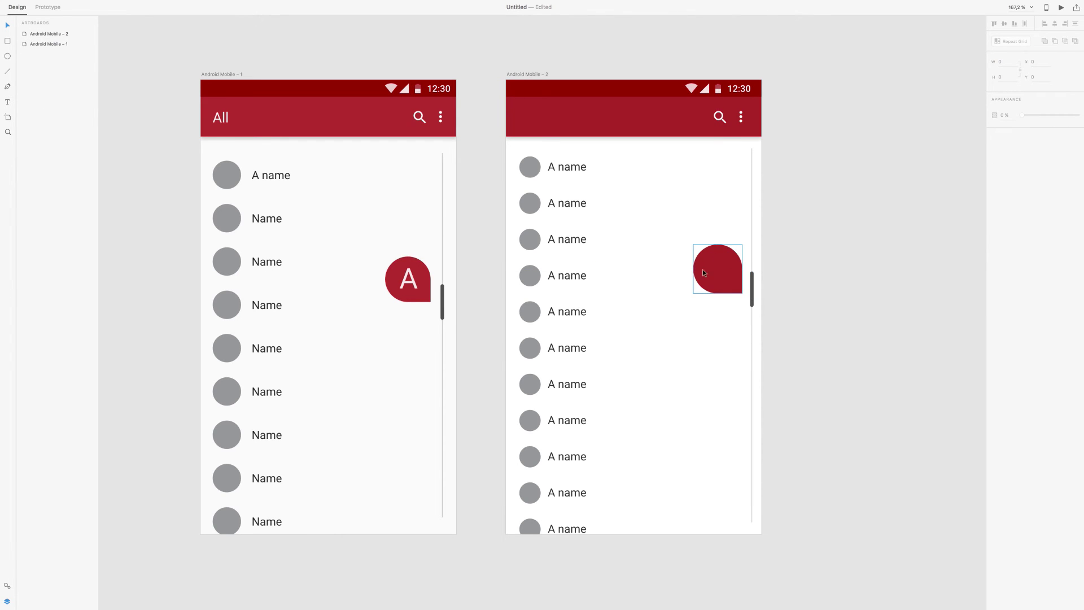
Step: Add a text box below the bubble containing the letter 'A'
left_click(7, 103)
left_click_drag(669, 313, 716, 359)
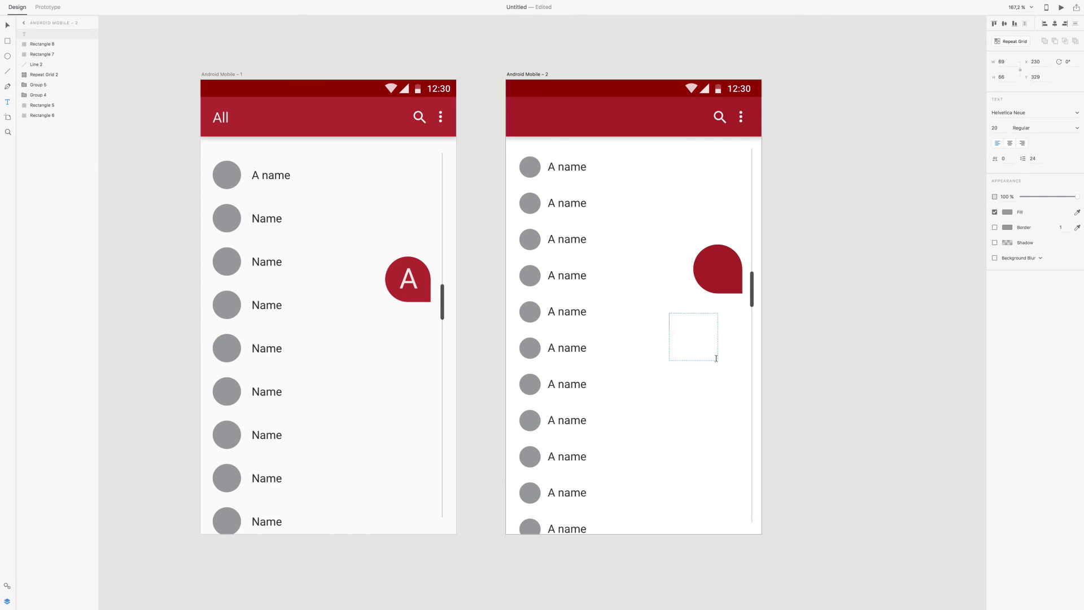
type("A")
Step: Set the letter 'A' to font size 35 with a white #FFFFFF fill
double_click(680, 322)
left_click(996, 129)
type("35")
key("Return")
left_click(1007, 212)
left_click_drag(943, 196, 893, 159)
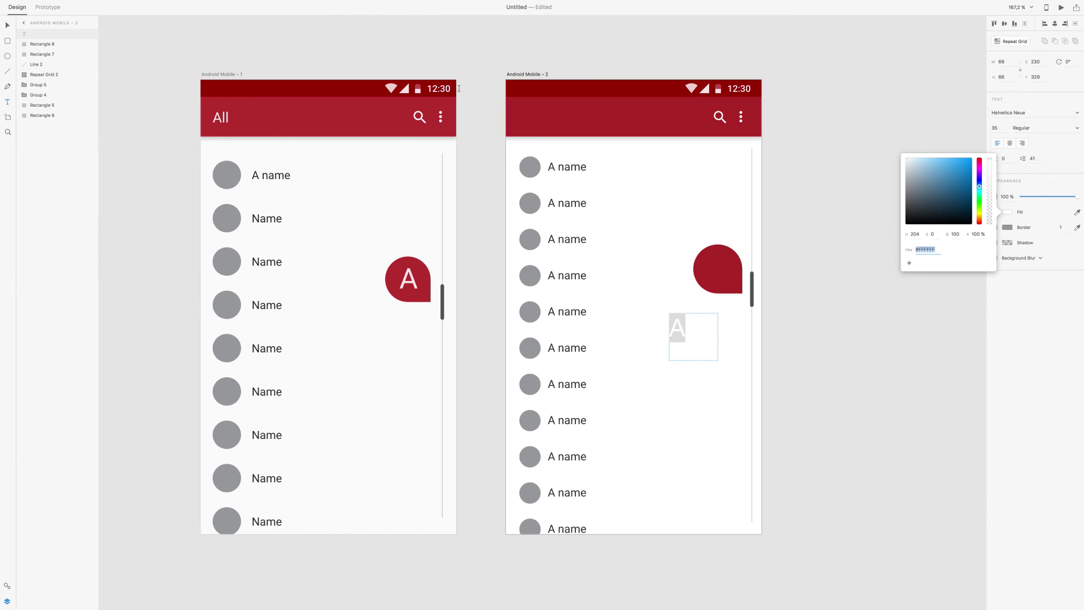
Step: Move the 'A' into the red bubble, centre-align it and fit its text box
left_click(11, 26)
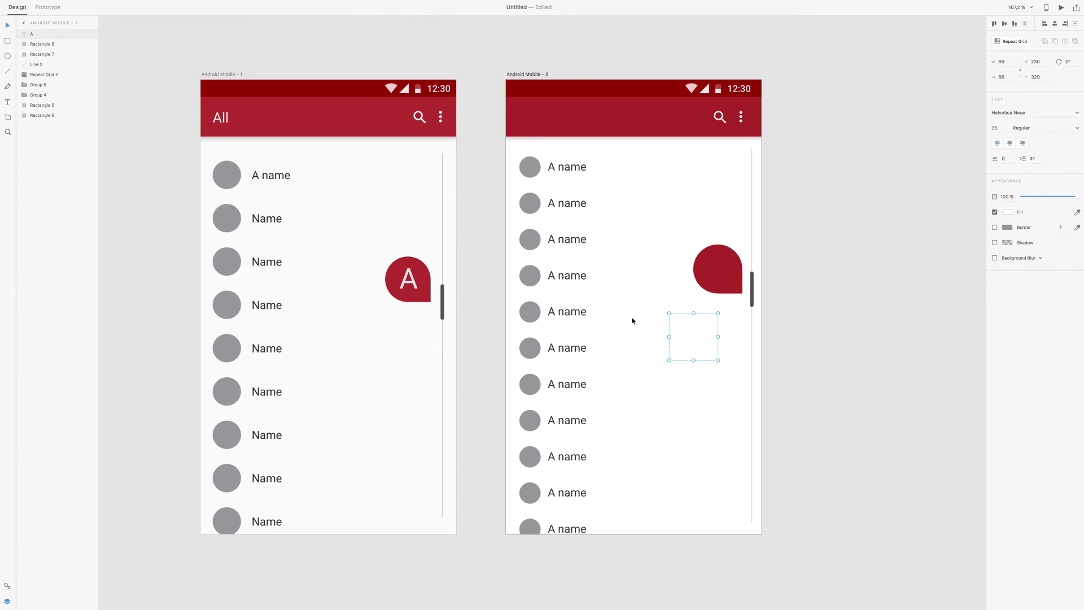
left_click_drag(683, 325, 720, 271)
left_click(1010, 143)
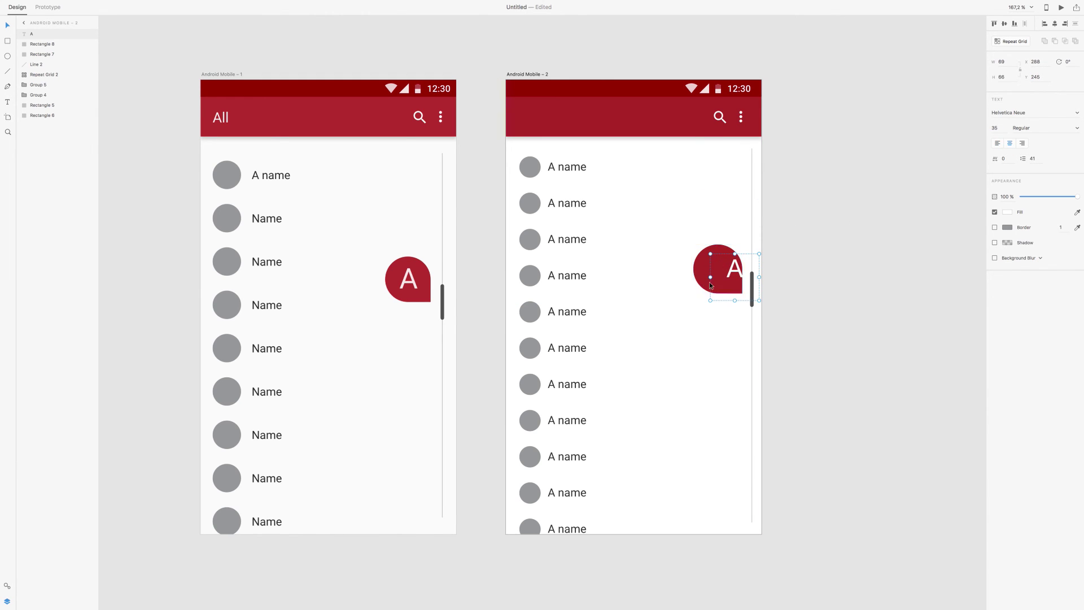
left_click_drag(710, 277, 693, 277)
left_click_drag(760, 276, 721, 284)
Step: Lower the letter's opacity to about 89%
left_click_drag(1076, 199, 1074, 200)
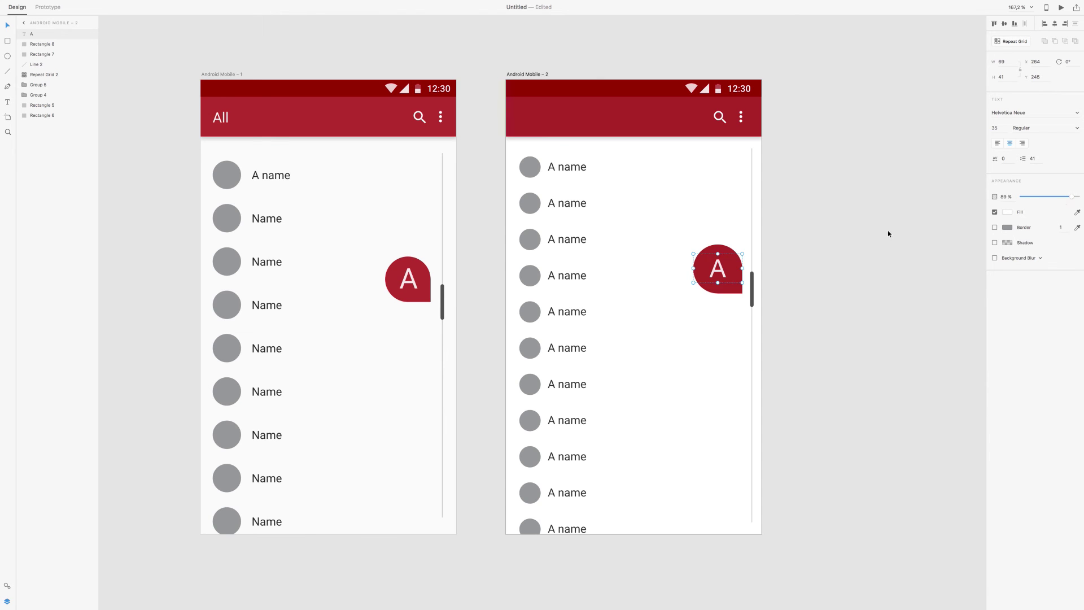
left_click(888, 233)
left_click(723, 272)
left_click(1010, 196)
left_click(839, 215)
scroll(839, 214, "down", 3)
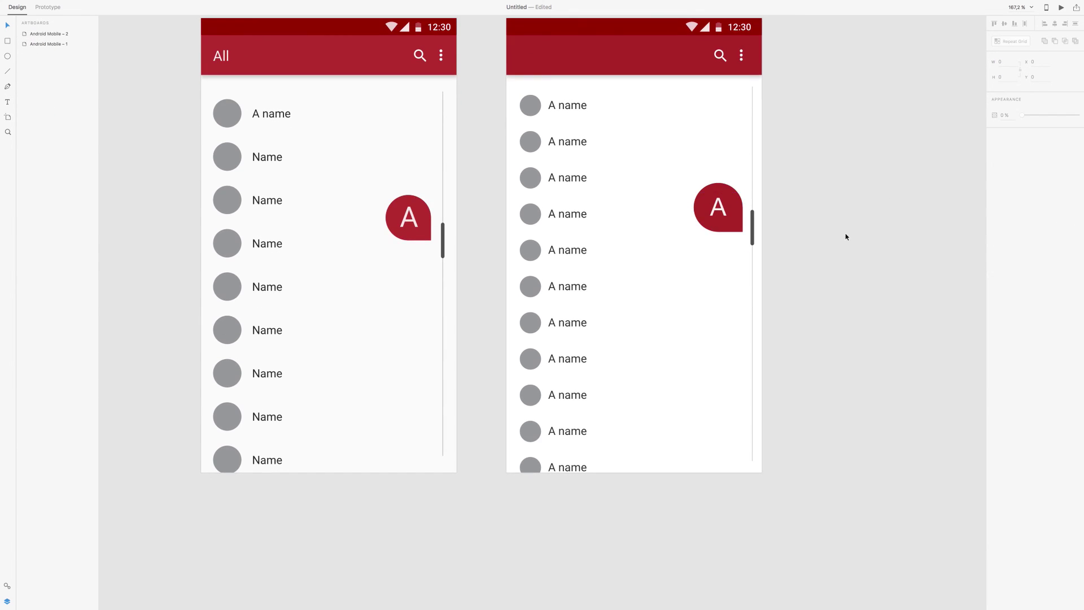
scroll(846, 236, "up", 4)
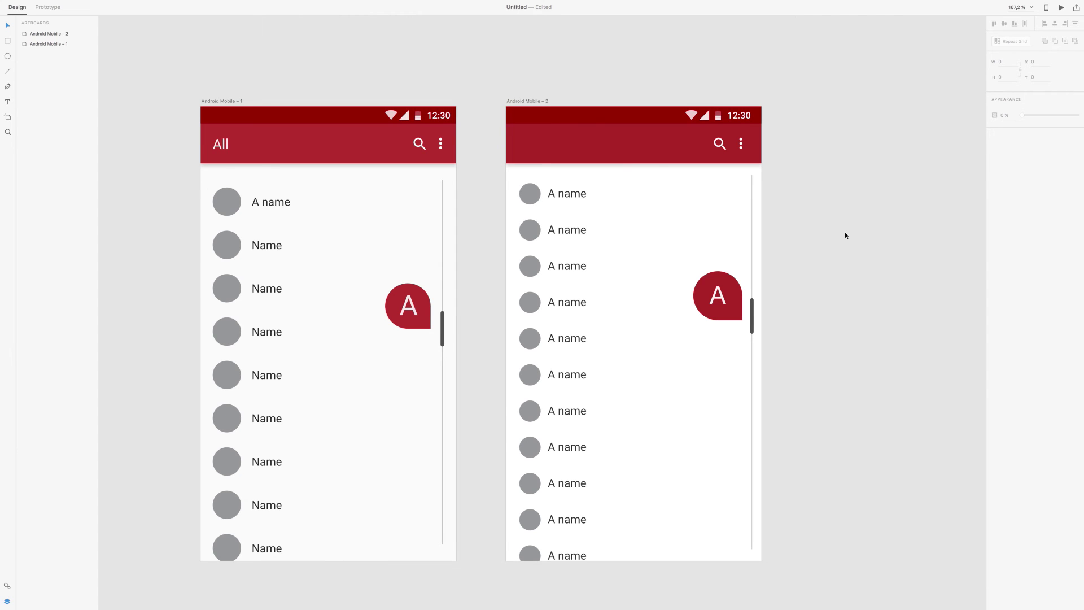